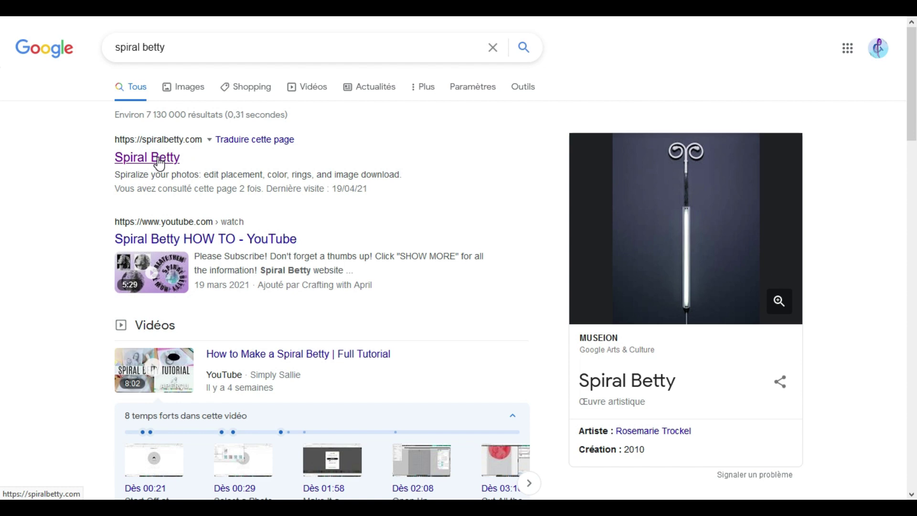
# Open the Spiral Betty website and load Test Spirale3.jpg from the Spirale Betty folder into its upload area.
pyautogui.click(160, 164)
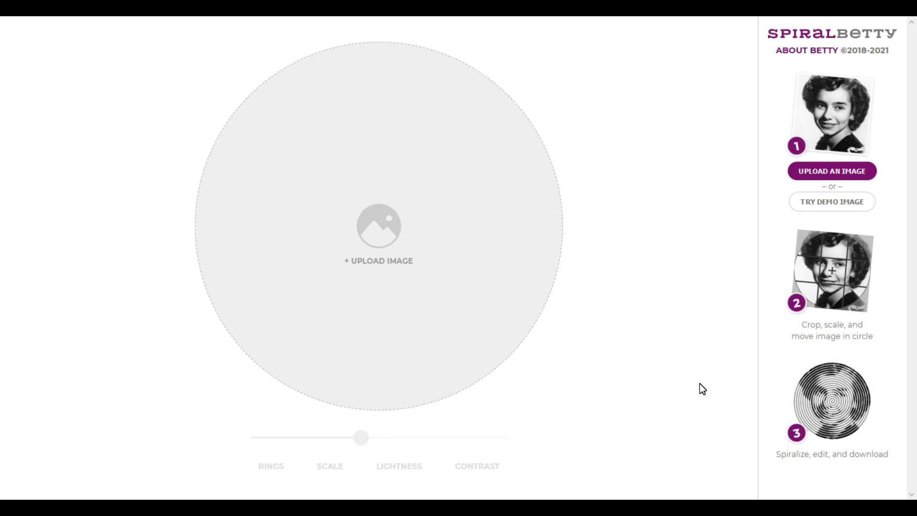
pyautogui.hotkey('alt', 'Tab')
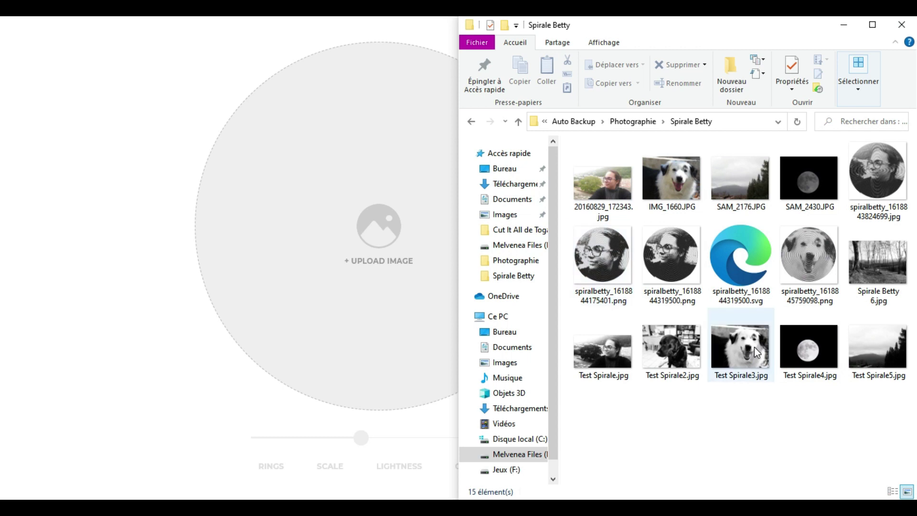
pyautogui.moveTo(753, 343); pyautogui.dragTo(386, 262)
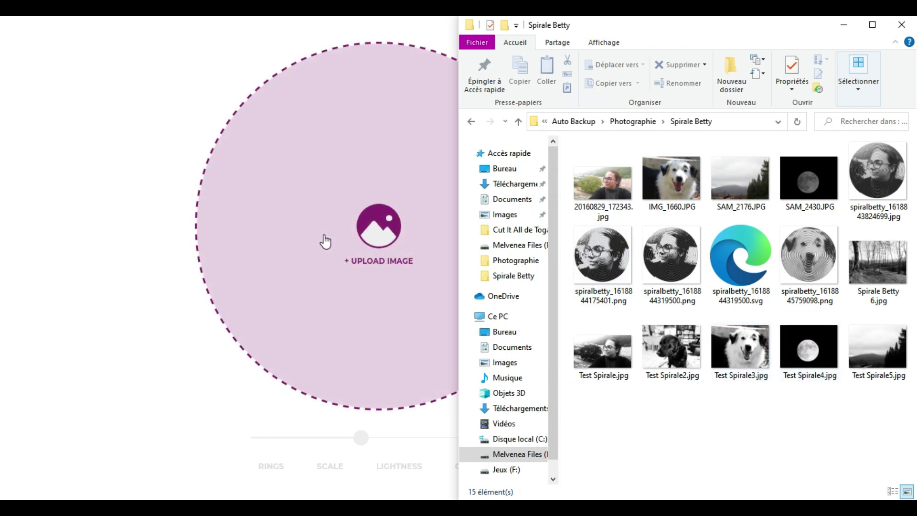
pyautogui.click(467, 287)
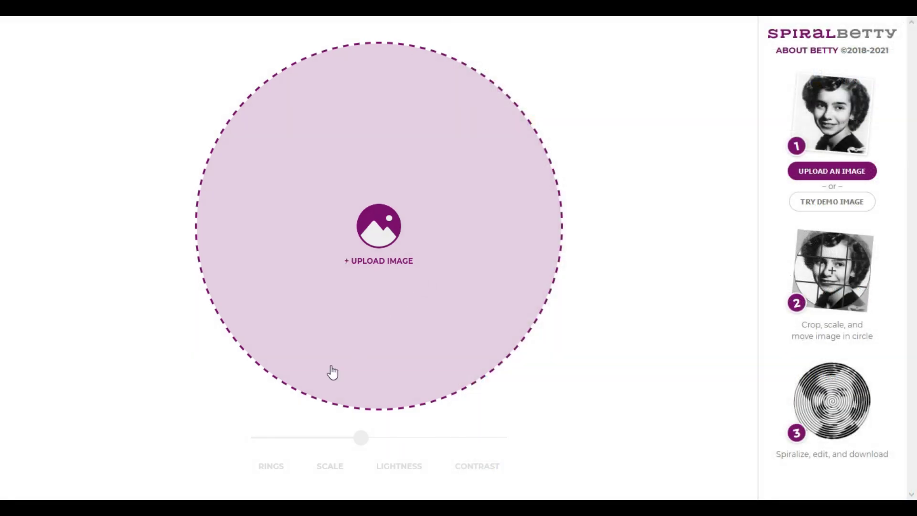
pyautogui.hotkey('alt', 'Tab')
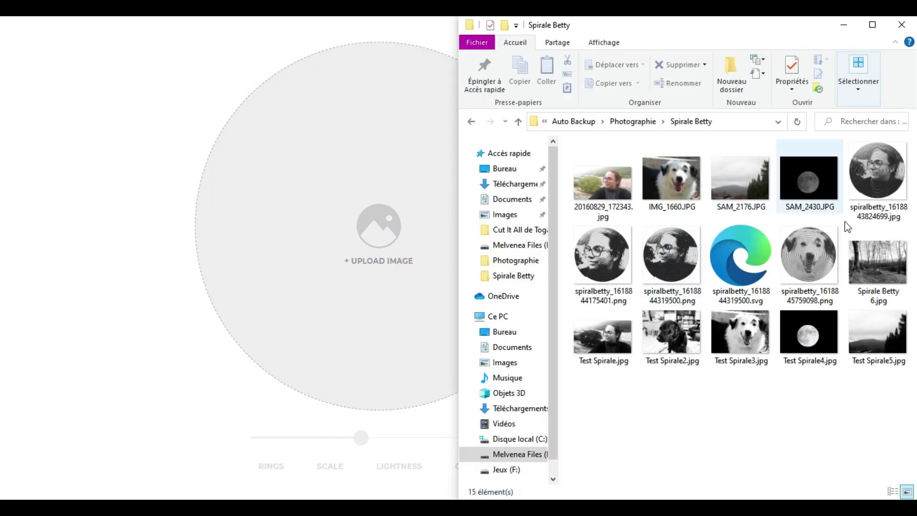
pyautogui.moveTo(746, 331); pyautogui.dragTo(340, 236)
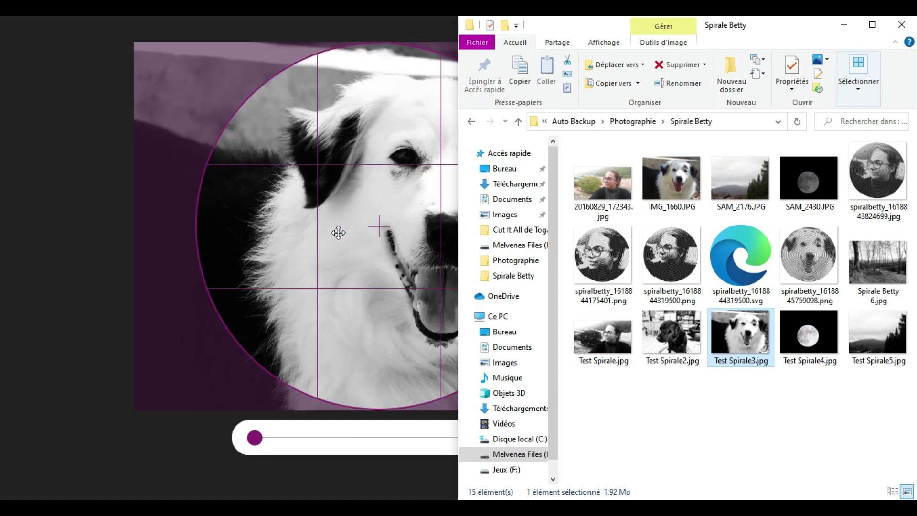
pyautogui.click(340, 237)
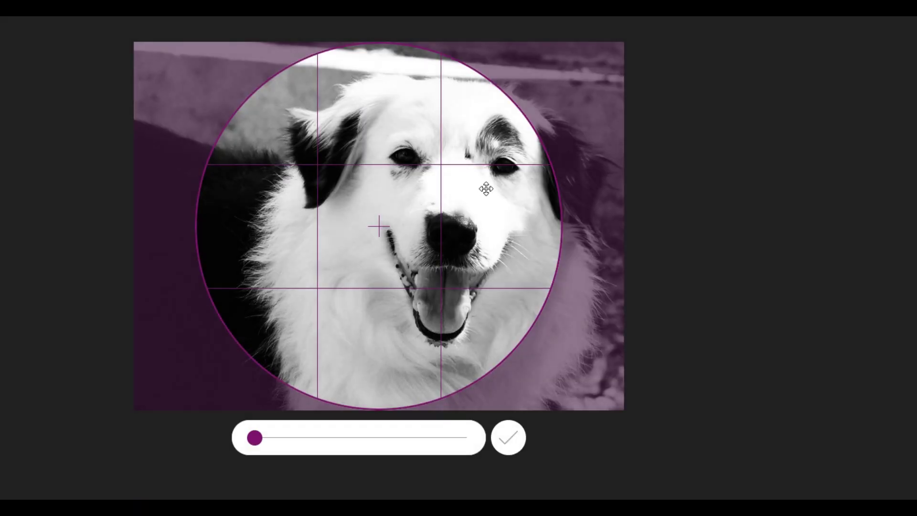
# Centre the white dog's face in the circular crop at minimum zoom and apply the crop.
pyautogui.moveTo(482, 174); pyautogui.dragTo(381, 193)
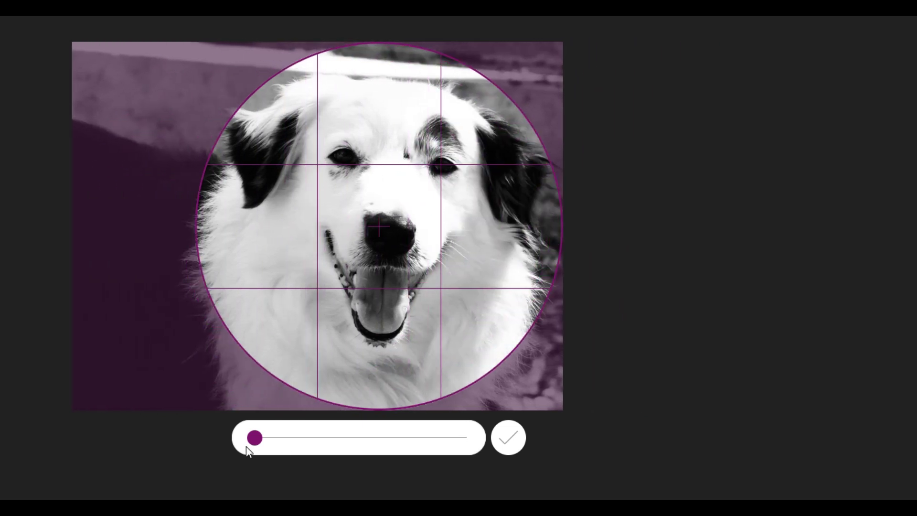
pyautogui.moveTo(255, 437); pyautogui.dragTo(203, 454)
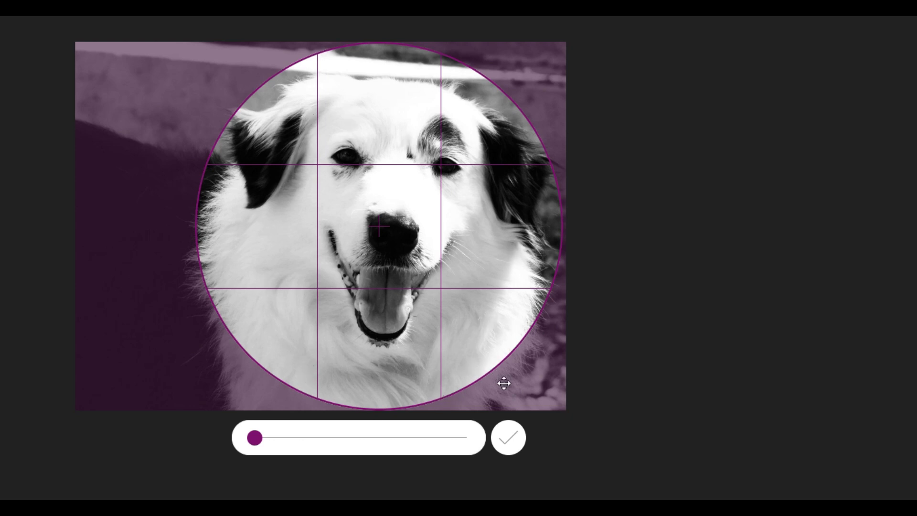
pyautogui.click(510, 439)
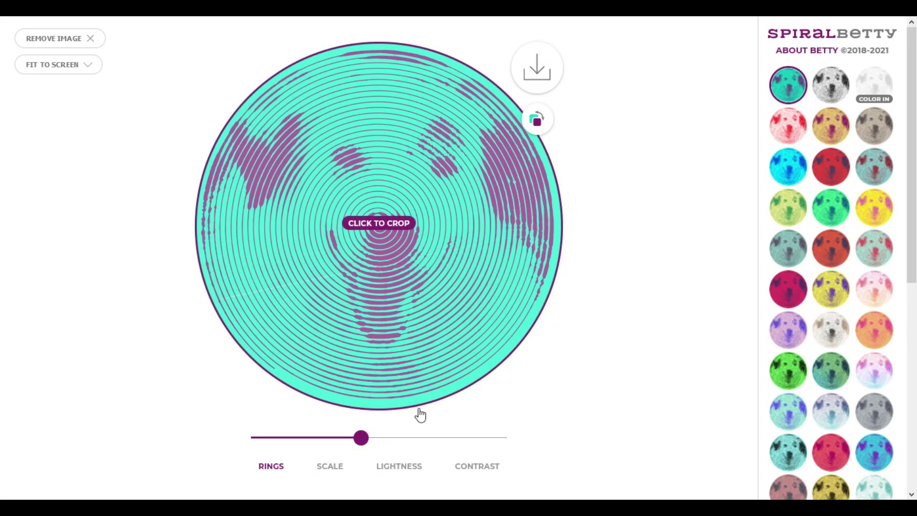
# Apply the black-and-white colour scheme and set the spiral's rings to about one third of the available range.
pyautogui.click(832, 90)
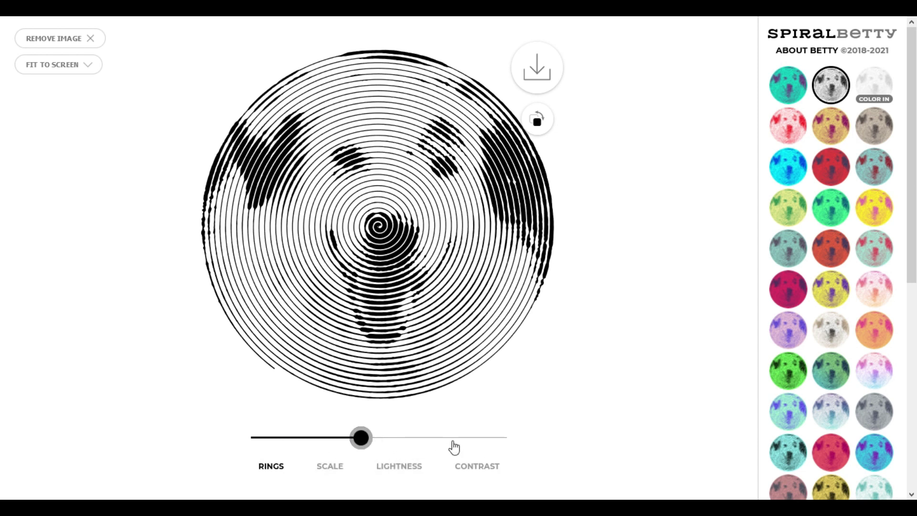
pyautogui.moveTo(361, 438); pyautogui.dragTo(254, 438)
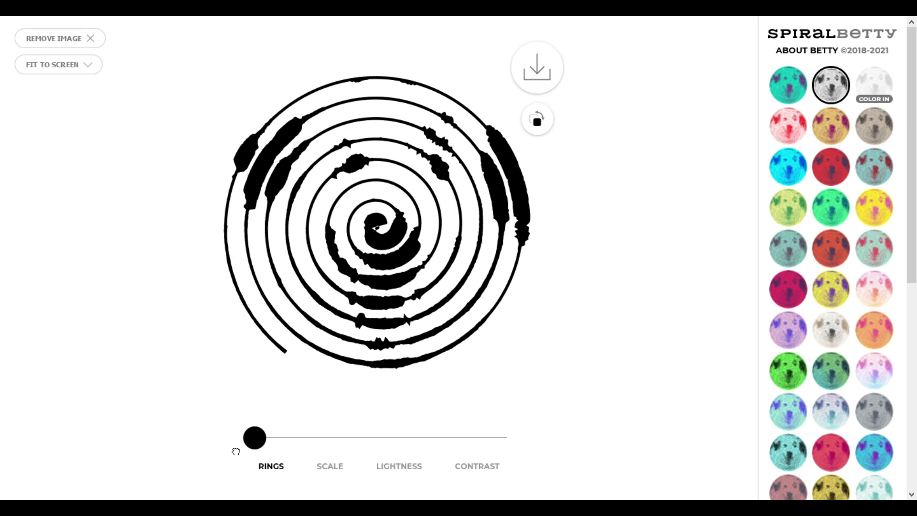
pyautogui.moveTo(256, 448); pyautogui.dragTo(509, 447)
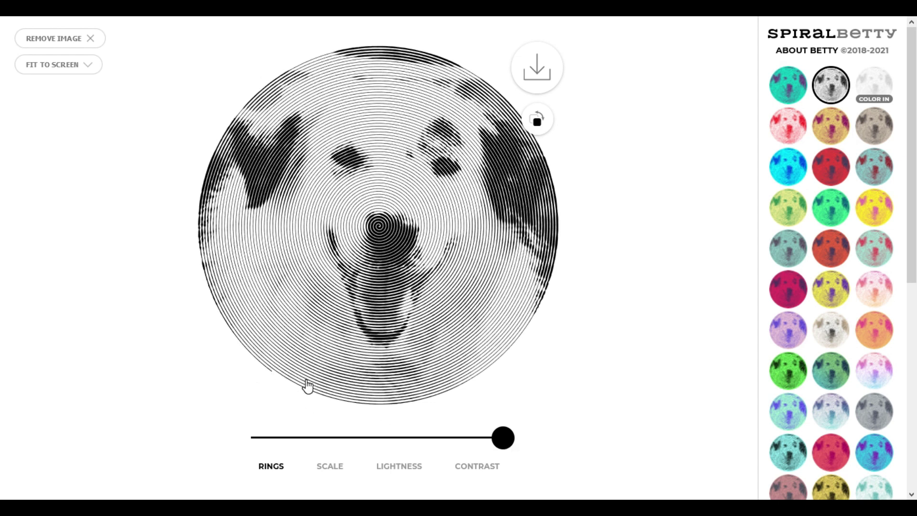
pyautogui.moveTo(310, 383)
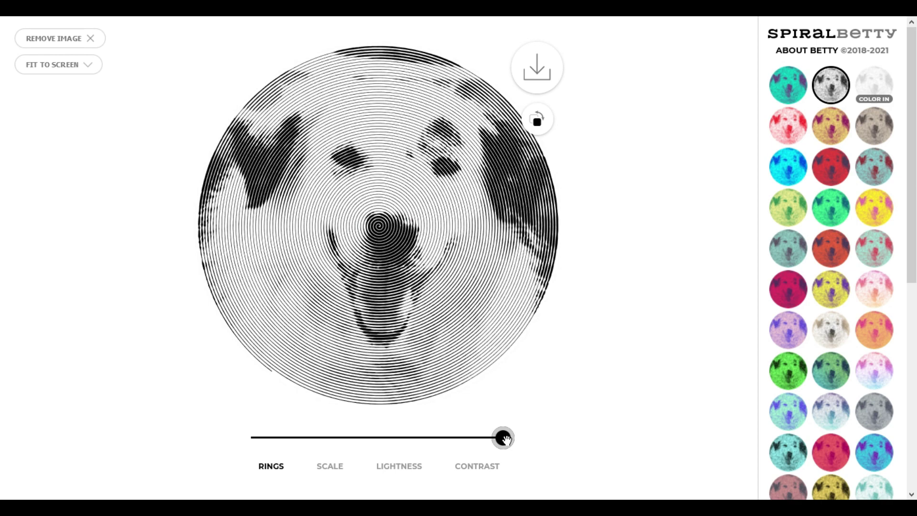
pyautogui.moveTo(507, 444); pyautogui.dragTo(333, 455)
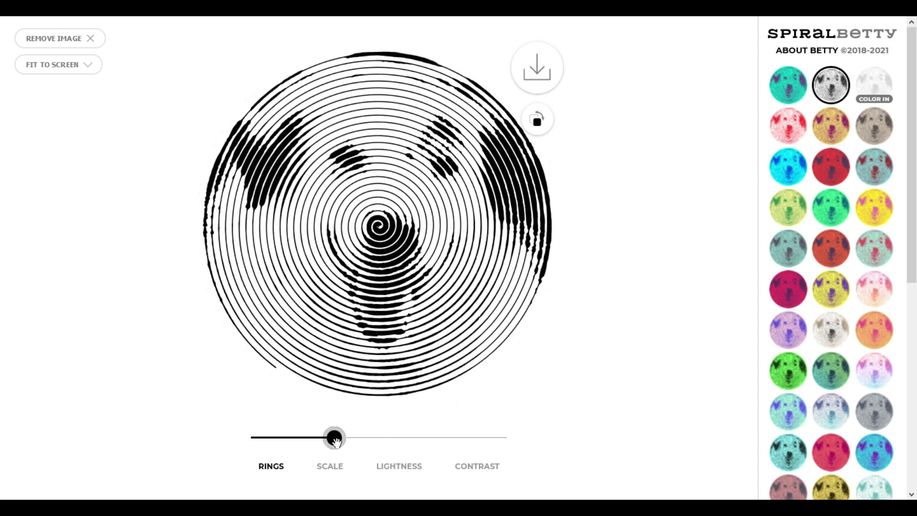
pyautogui.moveTo(335, 436); pyautogui.dragTo(351, 456)
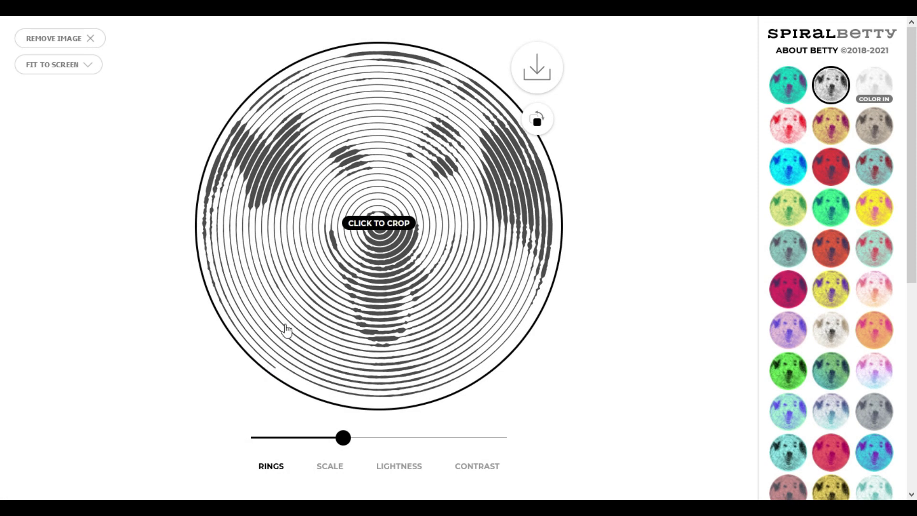
# Set the spiral's scale to minimum, its lightness to about 30% and its contrast to about 40% of their ranges.
pyautogui.click(334, 471)
pyautogui.moveTo(254, 438); pyautogui.dragTo(223, 436)
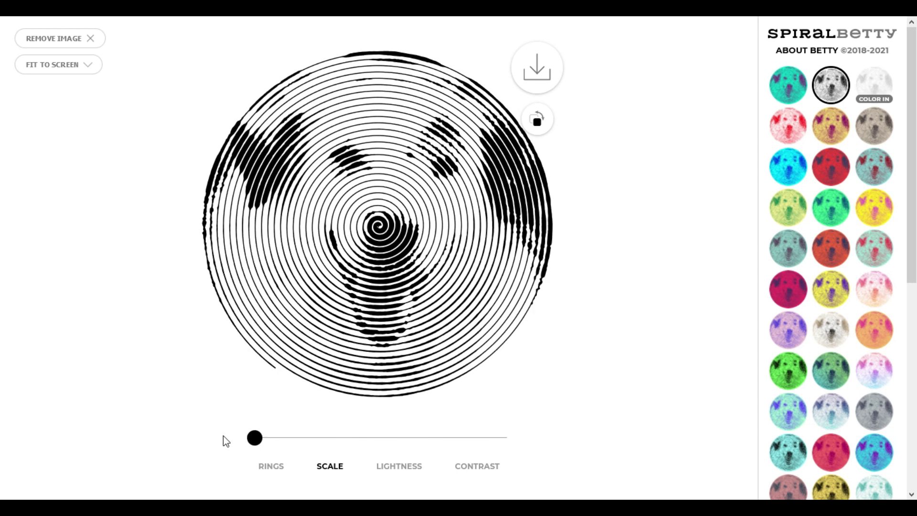
pyautogui.click(395, 466)
pyautogui.moveTo(392, 453); pyautogui.dragTo(327, 453)
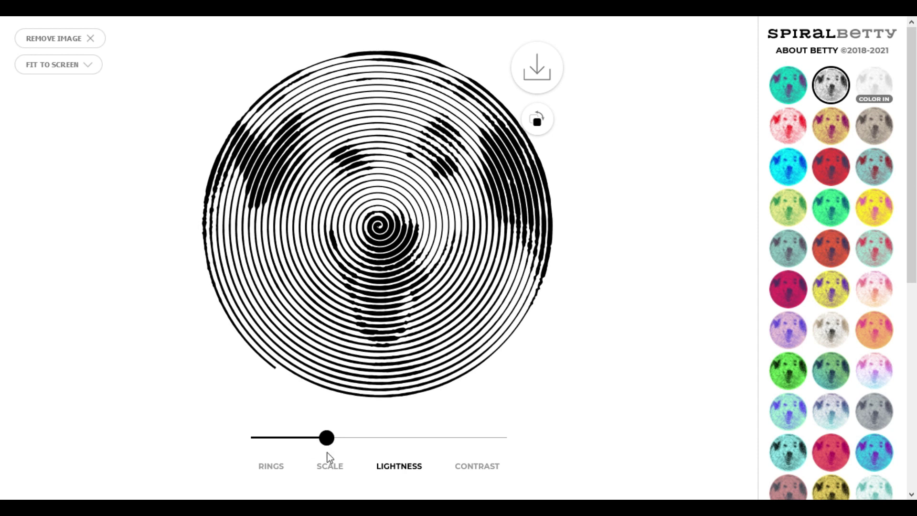
pyautogui.click(477, 466)
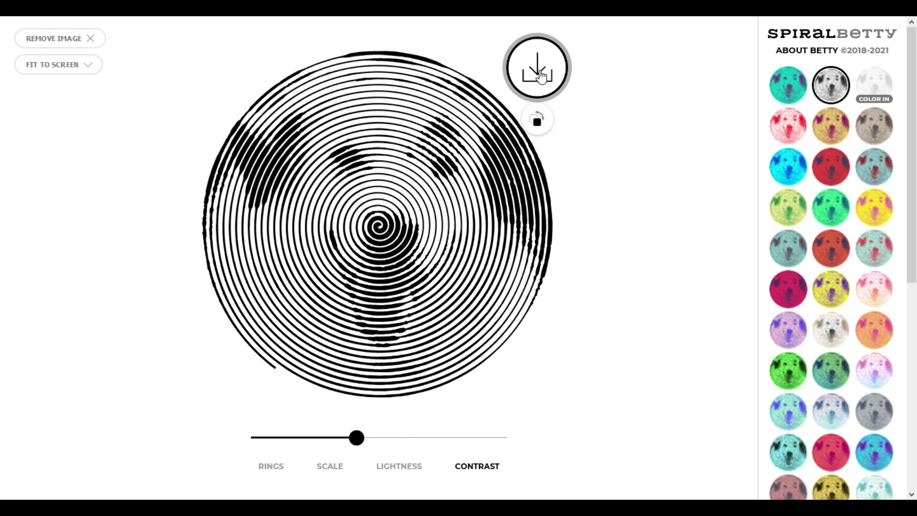
# Download the white dog's spiral as a PNG with a clear background.
pyautogui.click(539, 74)
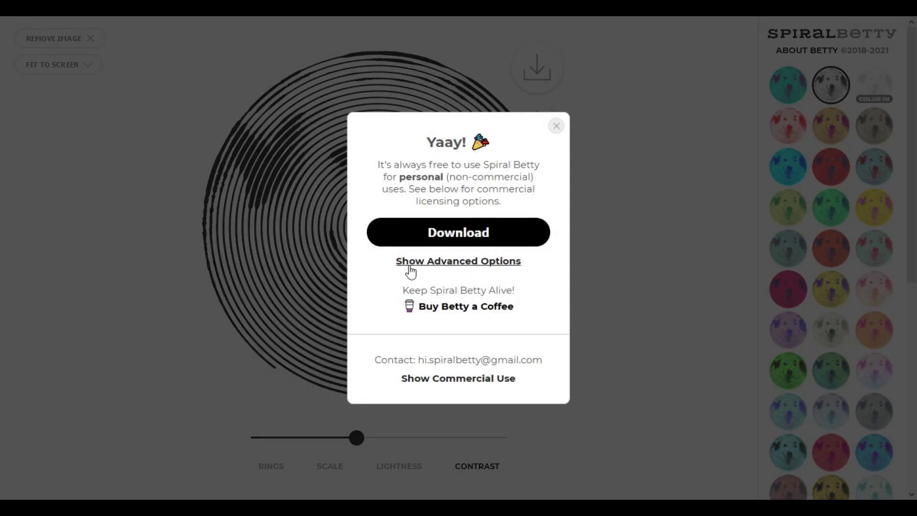
pyautogui.click(495, 271)
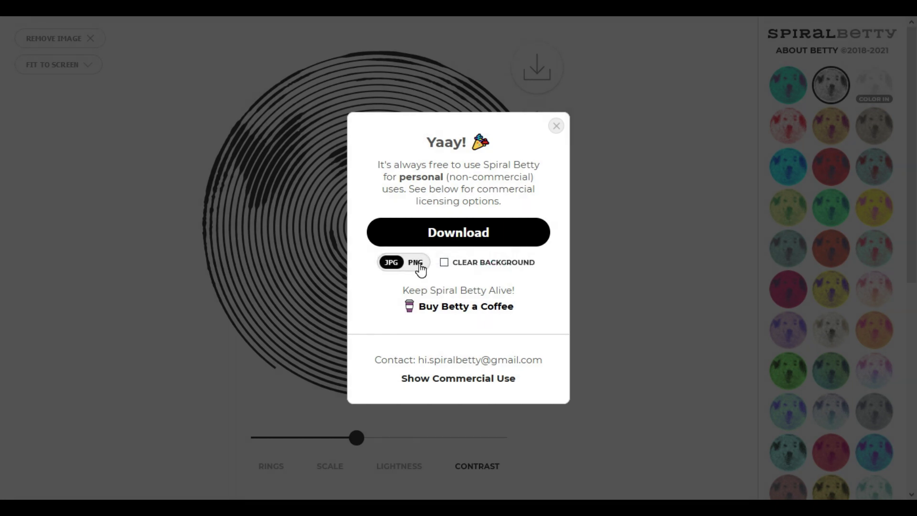
pyautogui.click(415, 263)
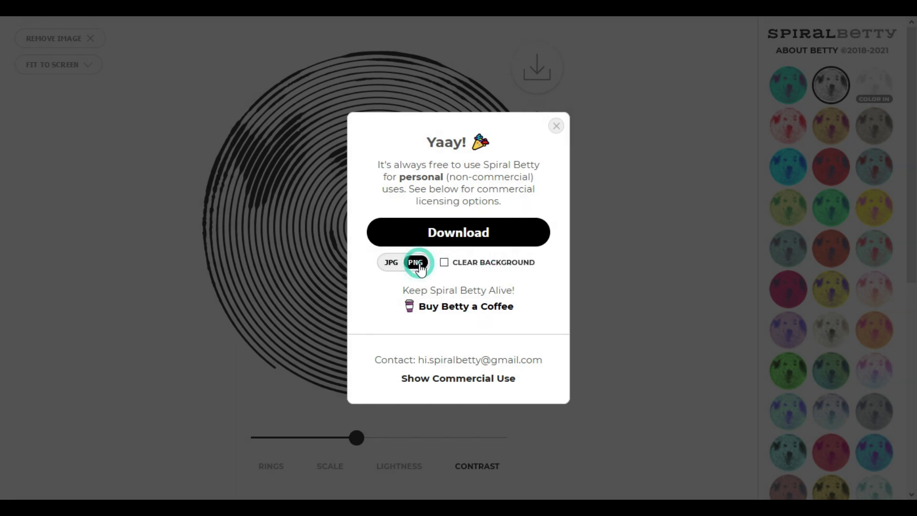
pyautogui.click(444, 263)
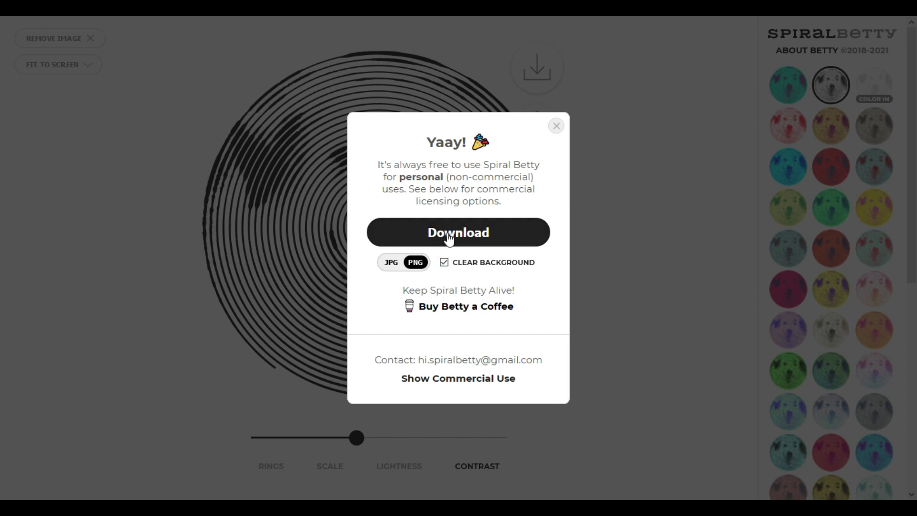
pyautogui.press('Delete')
pyautogui.click(455, 220)
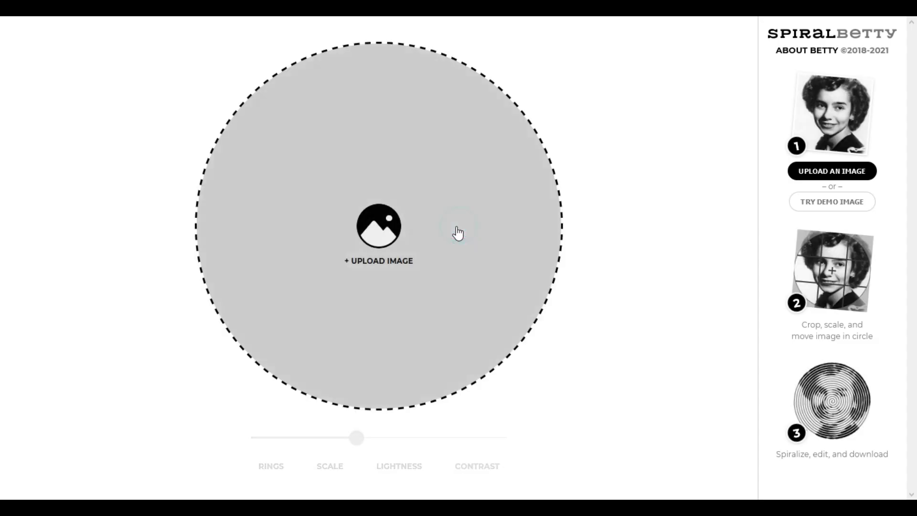
# Load Test Spirale2.jpg from the Spirale Betty folder and apply a slightly zoomed crop around the black dog's head.
pyautogui.hotkey('alt', 'Tab')
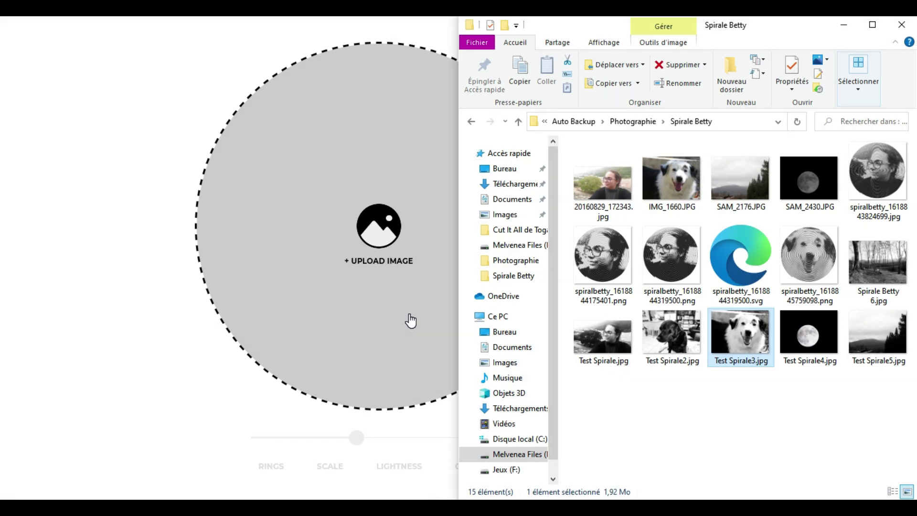
pyautogui.moveTo(675, 320); pyautogui.dragTo(311, 266)
pyautogui.click(845, 25)
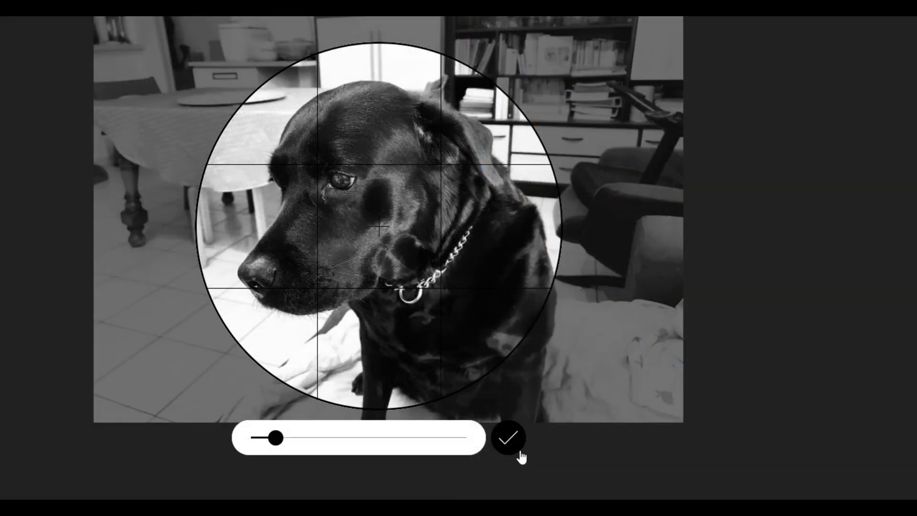
pyautogui.click(509, 444)
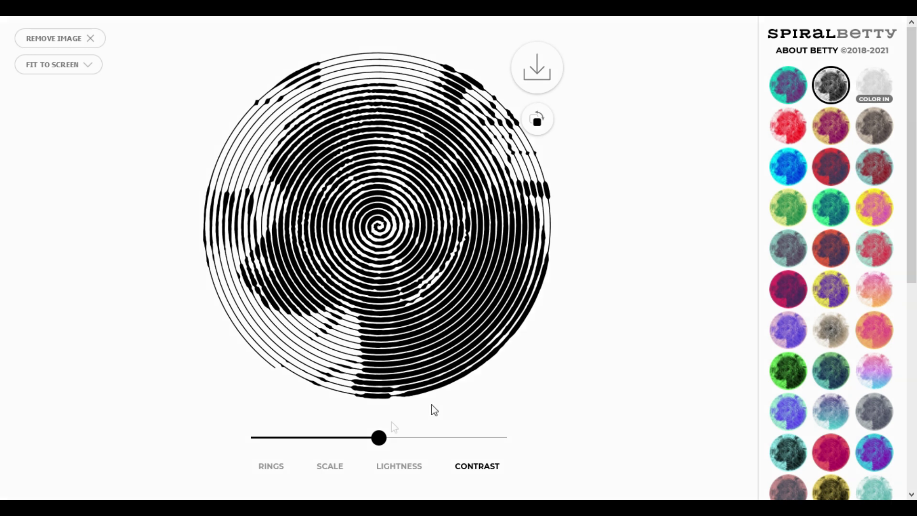
# Adjust the contrast of the black dog's spiral near mid-range and fine-tune its scale.
pyautogui.click(380, 442)
pyautogui.moveTo(395, 444); pyautogui.dragTo(369, 443)
pyautogui.click(340, 469)
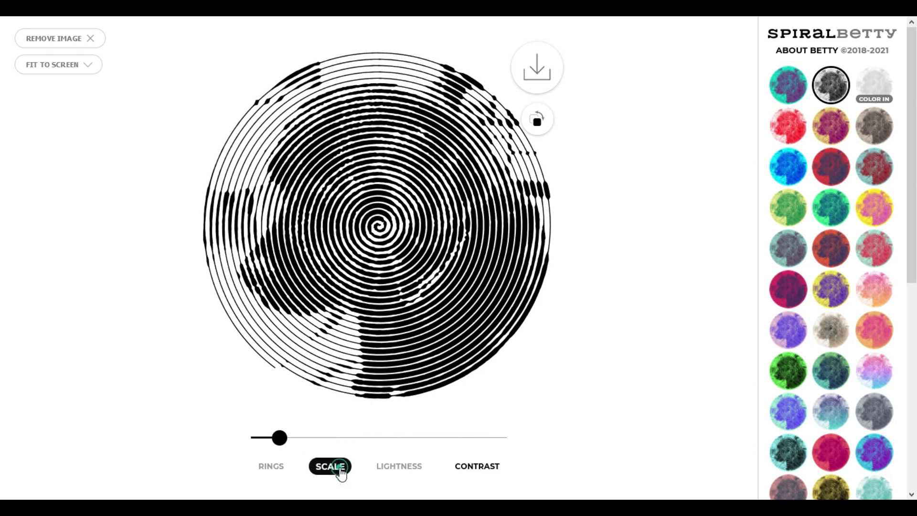
pyautogui.moveTo(280, 437); pyautogui.dragTo(285, 437)
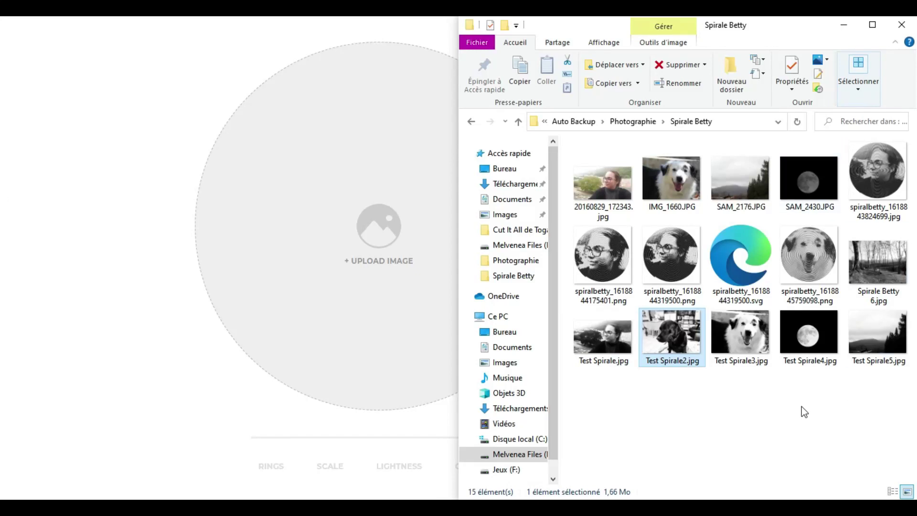
# Load Test Spirale.jpg, enlarge it slightly, position the woman's head within the crop circle and apply the crop.
pyautogui.click(595, 334)
pyautogui.moveTo(594, 332); pyautogui.dragTo(241, 272)
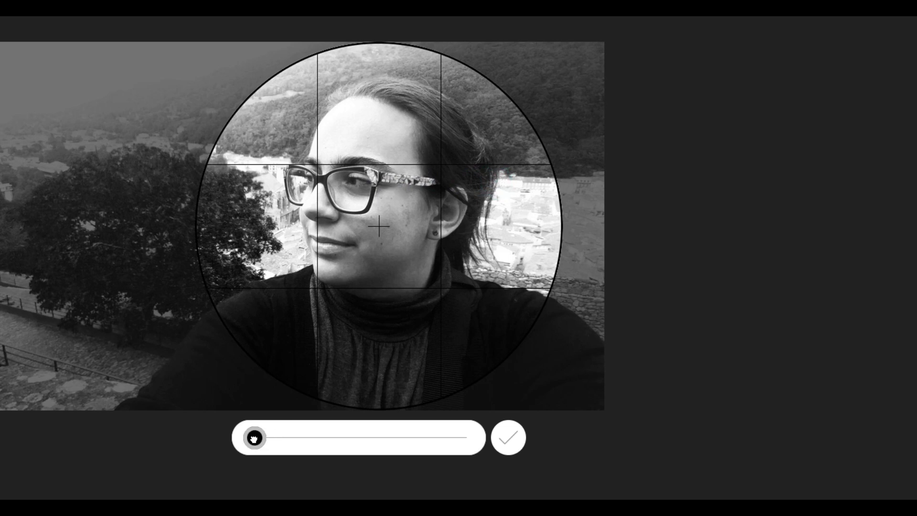
pyautogui.moveTo(255, 438); pyautogui.dragTo(274, 438)
pyautogui.moveTo(436, 257); pyautogui.dragTo(418, 281)
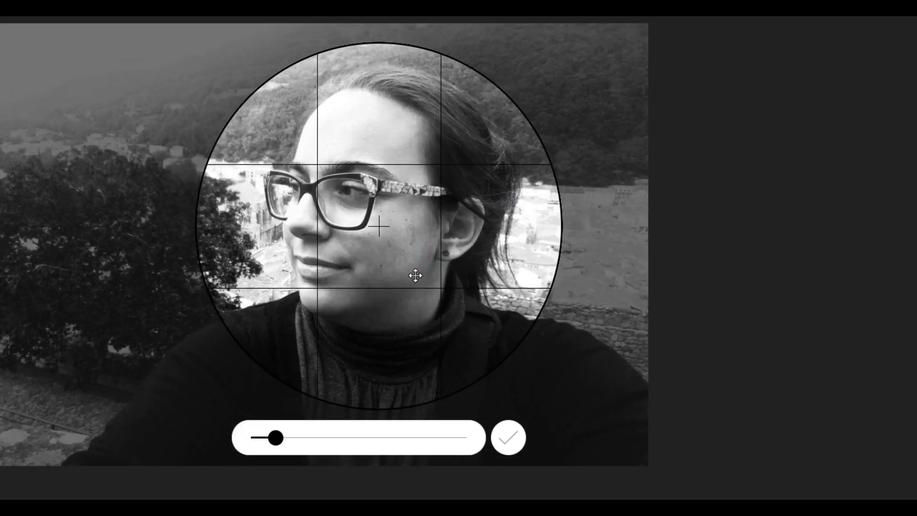
pyautogui.click(509, 438)
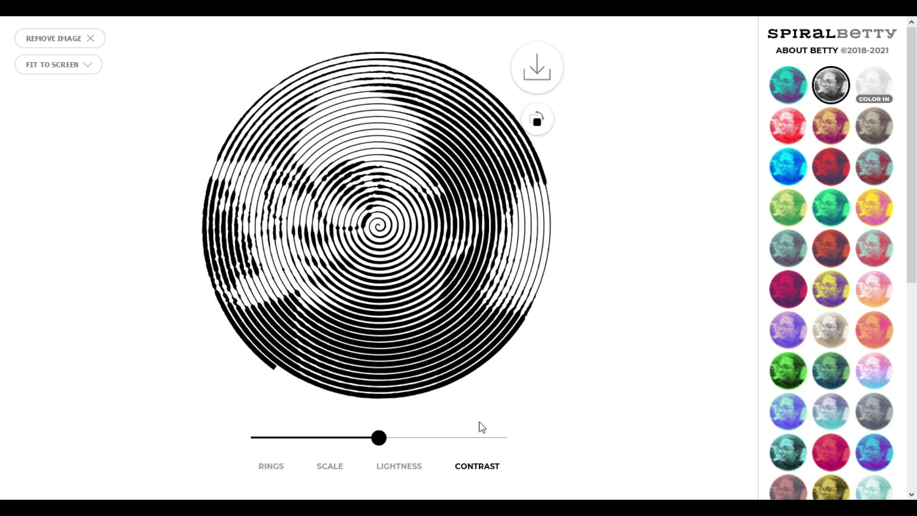
# Raise the portrait spiral's contrast to about 55% of its range and increase its scale.
pyautogui.moveTo(379, 438)
pyautogui.mouseDown()
pyautogui.moveTo(472, 442)
pyautogui.moveTo(274, 446)
pyautogui.moveTo(426, 440)
pyautogui.moveTo(375, 440)
pyautogui.moveTo(392, 442)
pyautogui.mouseUp()
pyautogui.click(338, 469)
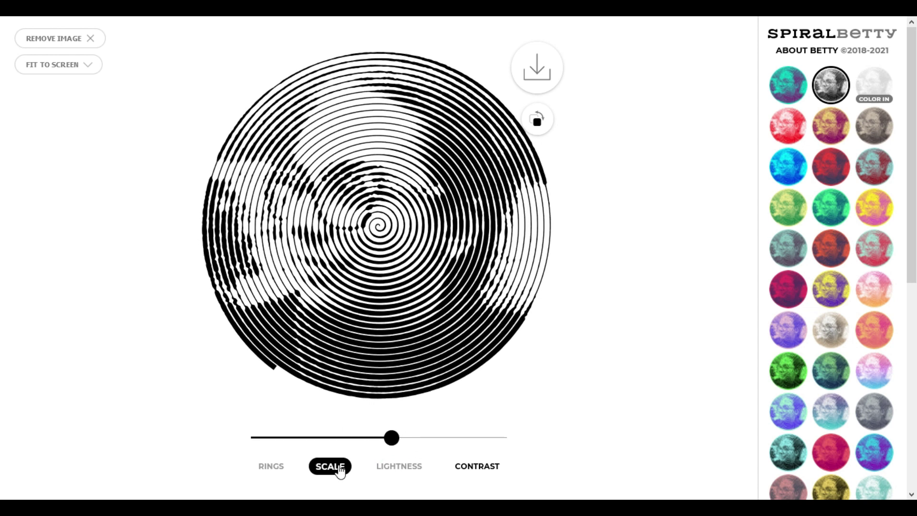
pyautogui.moveTo(285, 439); pyautogui.dragTo(410, 437)
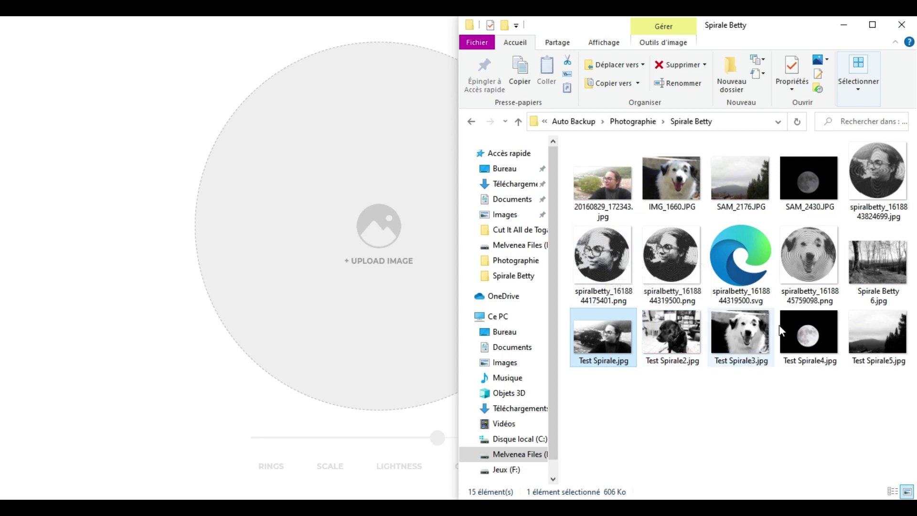
# Load Spirale Betty 6.jpg with a slightly enlarged crop and lower the tree spiral's lightness to about 20% of its range.
pyautogui.moveTo(871, 261); pyautogui.dragTo(308, 280)
pyautogui.moveTo(252, 437); pyautogui.dragTo(265, 438)
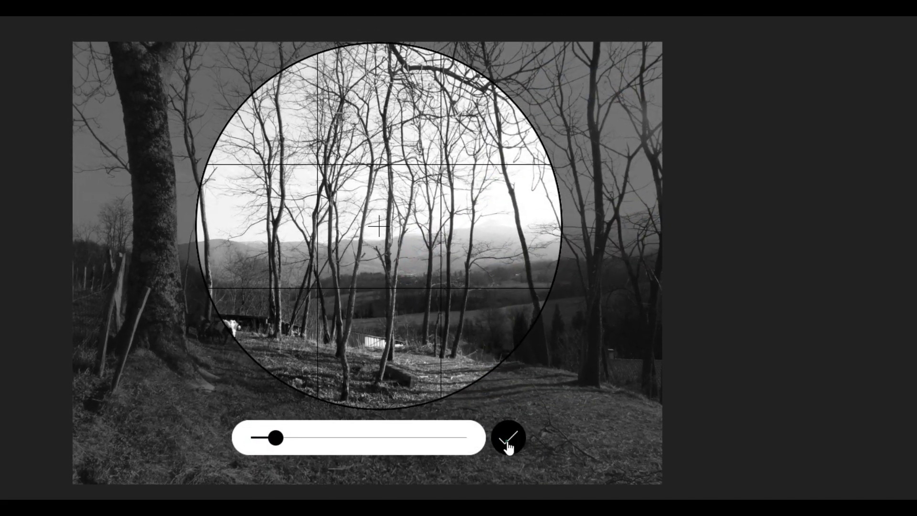
pyautogui.click(507, 437)
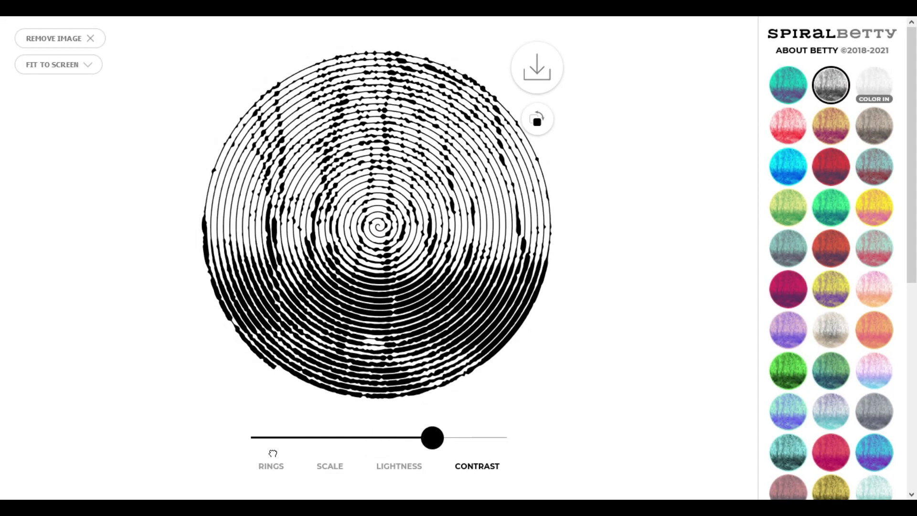
pyautogui.moveTo(432, 437); pyautogui.dragTo(321, 451)
pyautogui.click(399, 466)
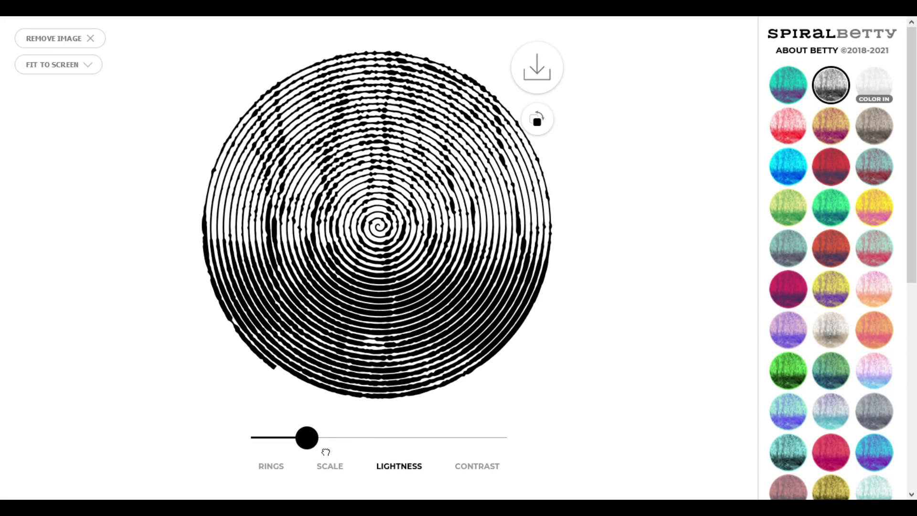
# Replace the tree photo with the hillside image Test Spirale5.jpg and apply its crop.
pyautogui.click(287, 310)
pyautogui.click(502, 434)
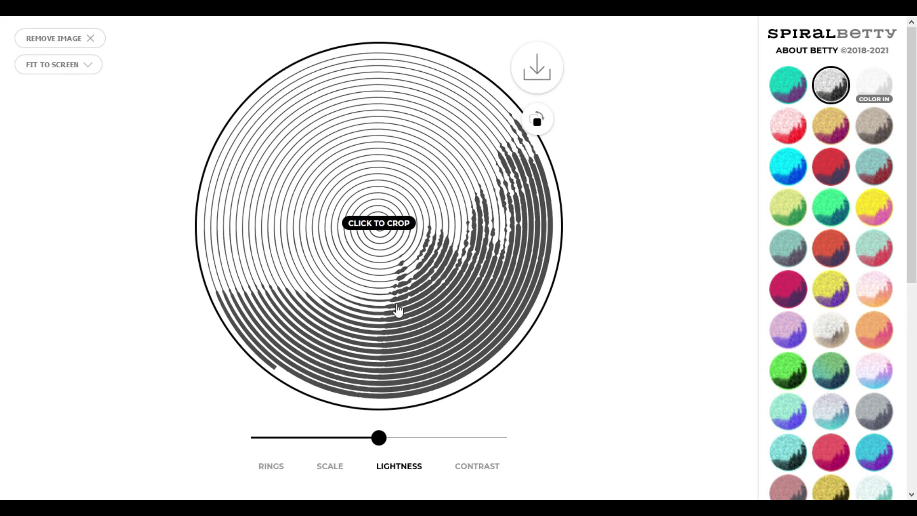
# Replace the hillside with the moon image Test Spirale4.jpg, lower its lightness to about 27% of the range and bring up the contrast setting.
pyautogui.click(91, 39)
pyautogui.click(455, 225)
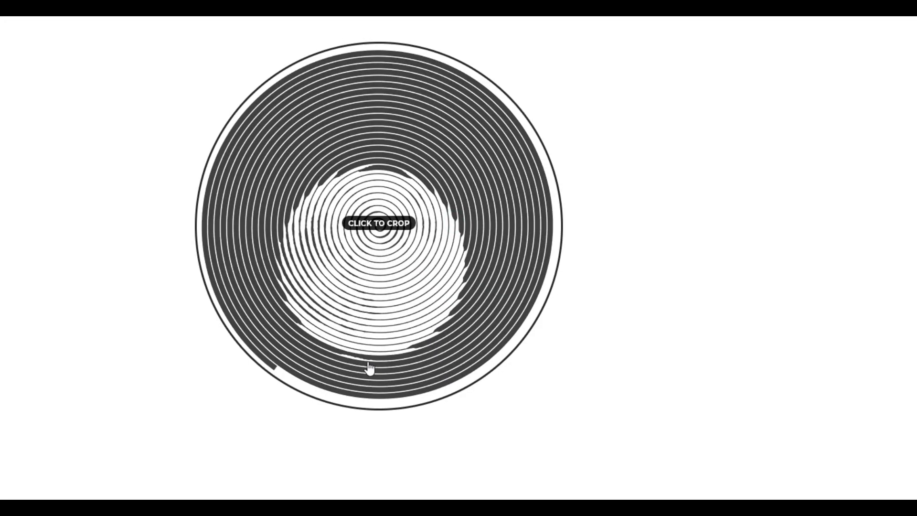
pyautogui.moveTo(381, 449); pyautogui.dragTo(292, 451)
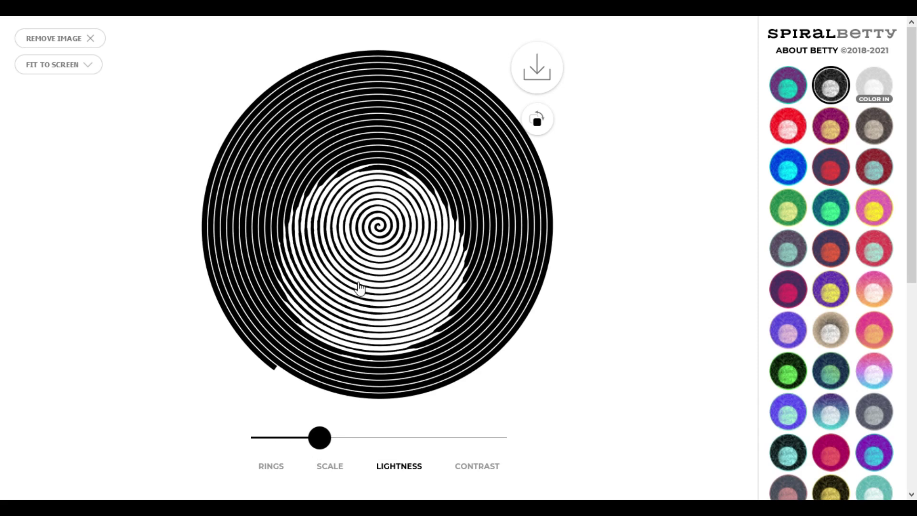
pyautogui.click(478, 466)
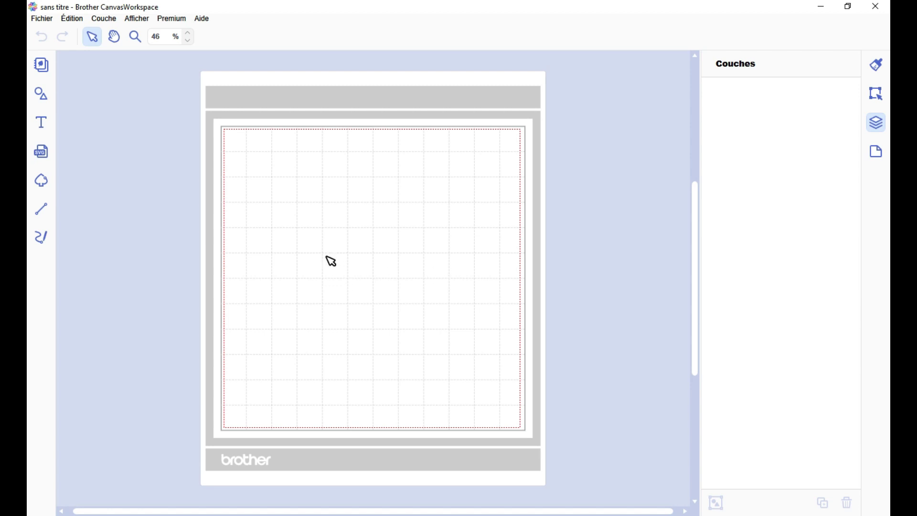
# In Brother CanvasWorkspace, trace only the outer edges of spiralbetty_1618845759098.png, keeping 5 colours and the image pasted on the tracing area.
pyautogui.click(43, 185)
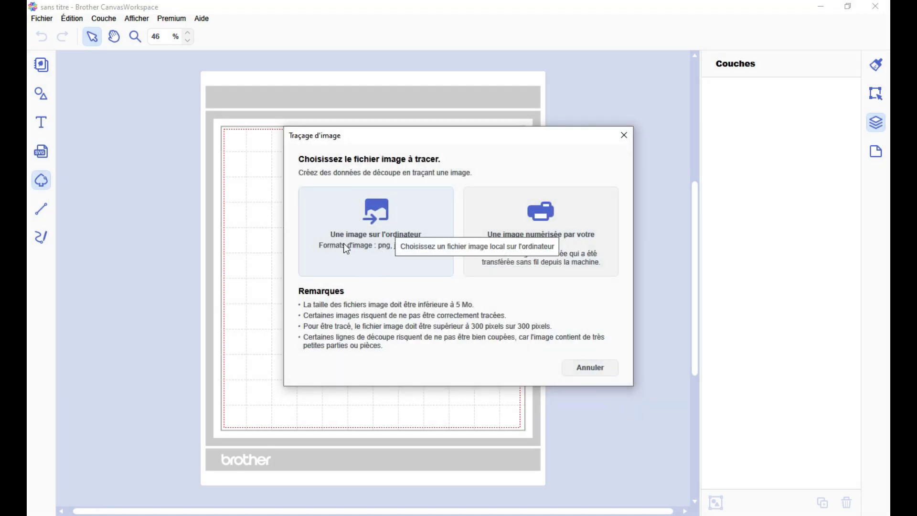
pyautogui.click(375, 242)
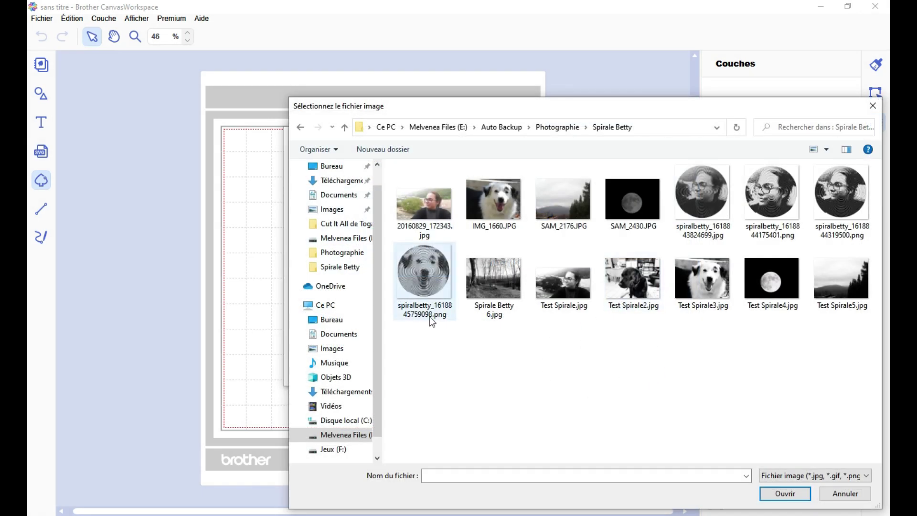
pyautogui.doubleClick(432, 287)
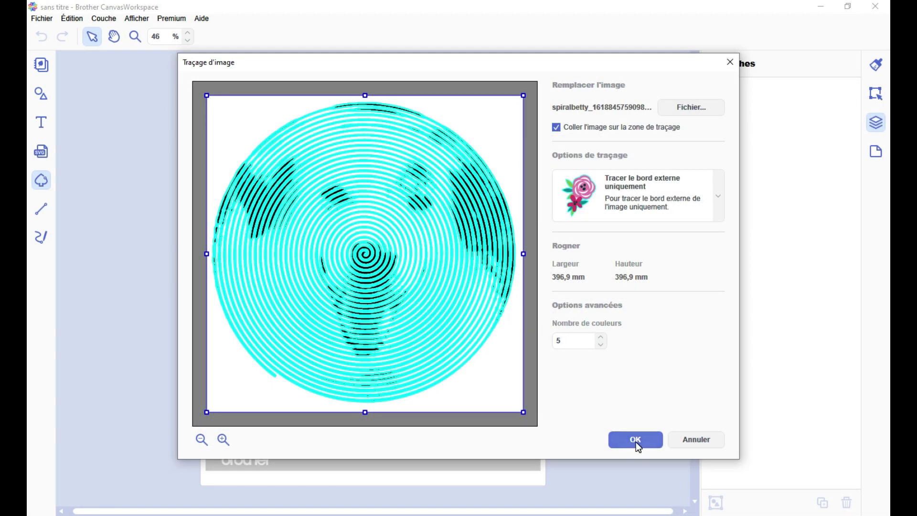
pyautogui.click(636, 444)
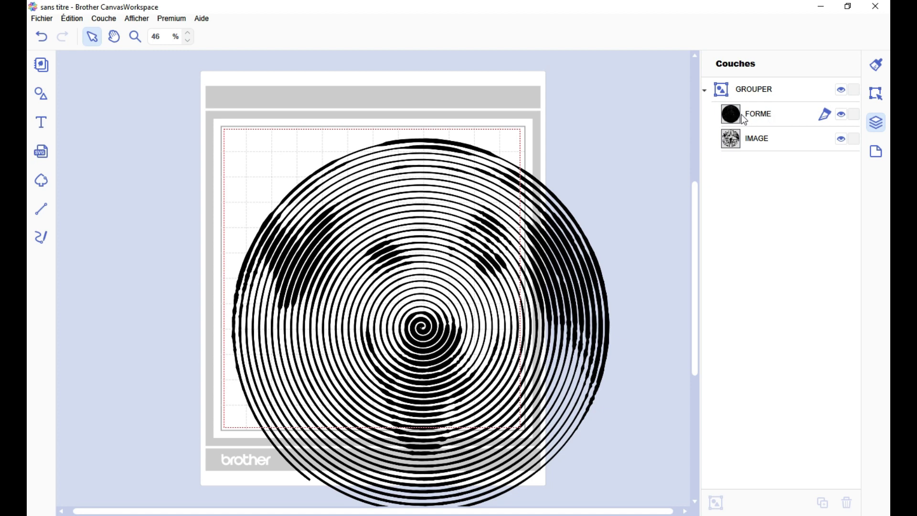
# Delete the image layer from the traced group and shrink the remaining spiral shape proportionally to fit inside the cutting area.
pyautogui.click(764, 140)
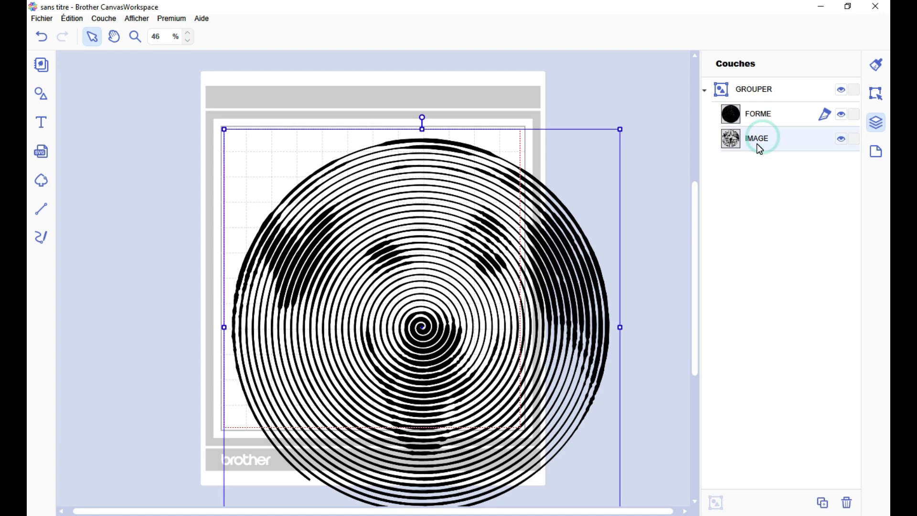
pyautogui.press('Delete')
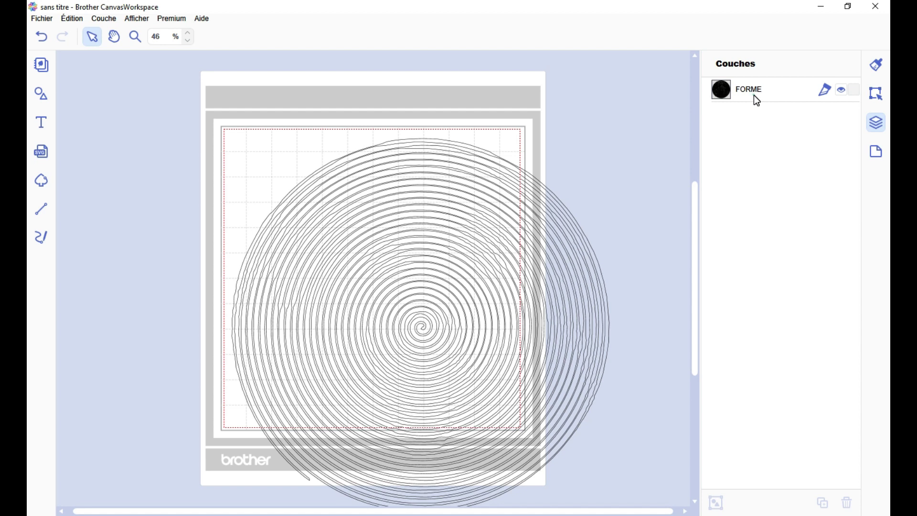
pyautogui.click(757, 98)
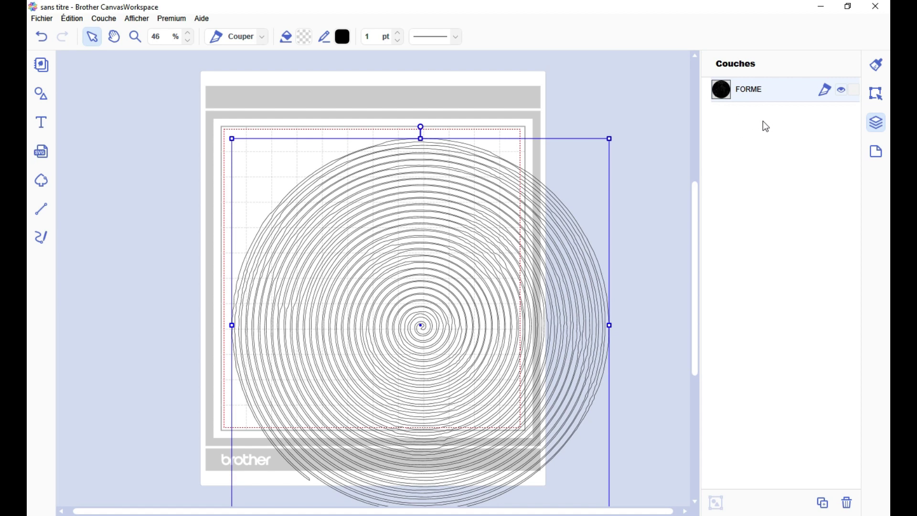
pyautogui.scroll(-1, 602, 288)
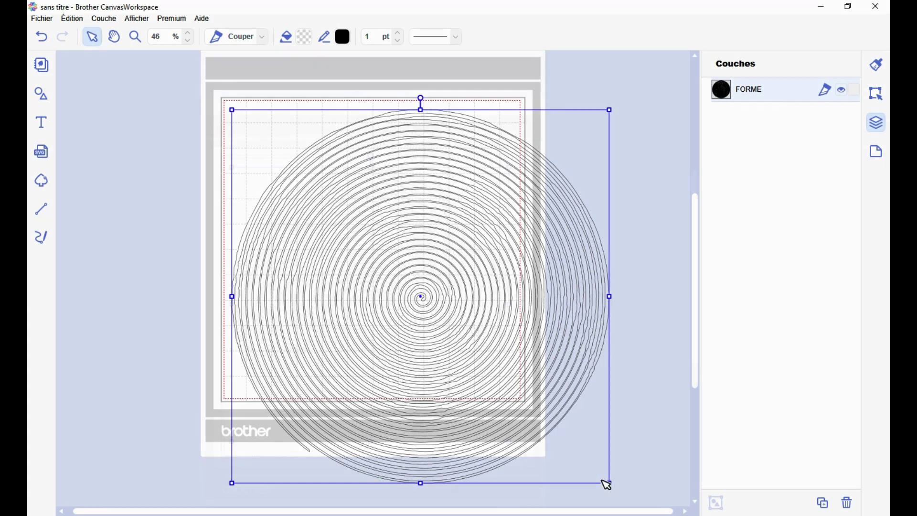
pyautogui.moveTo(606, 483); pyautogui.dragTo(510, 385)
pyautogui.scroll(2, 425, 220)
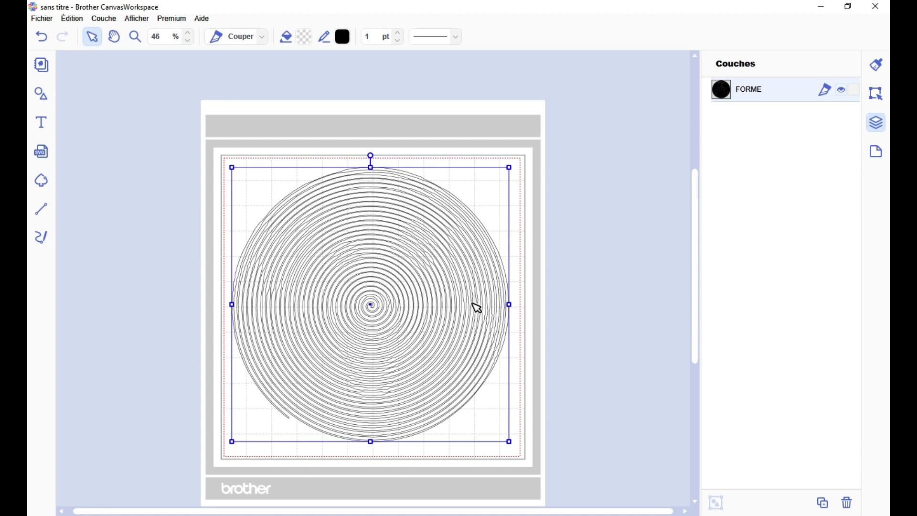
# Fill the traced dog spiral with black (#000000).
pyautogui.click(306, 37)
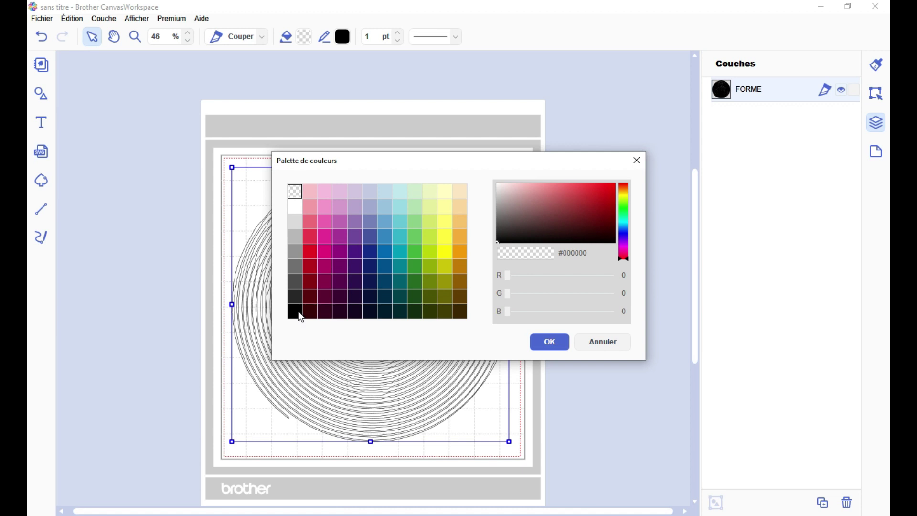
pyautogui.click(548, 343)
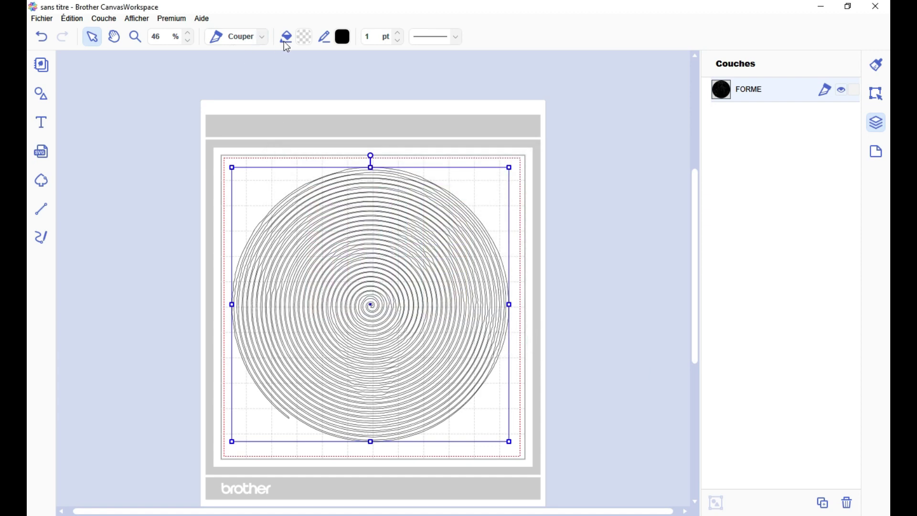
pyautogui.click(305, 37)
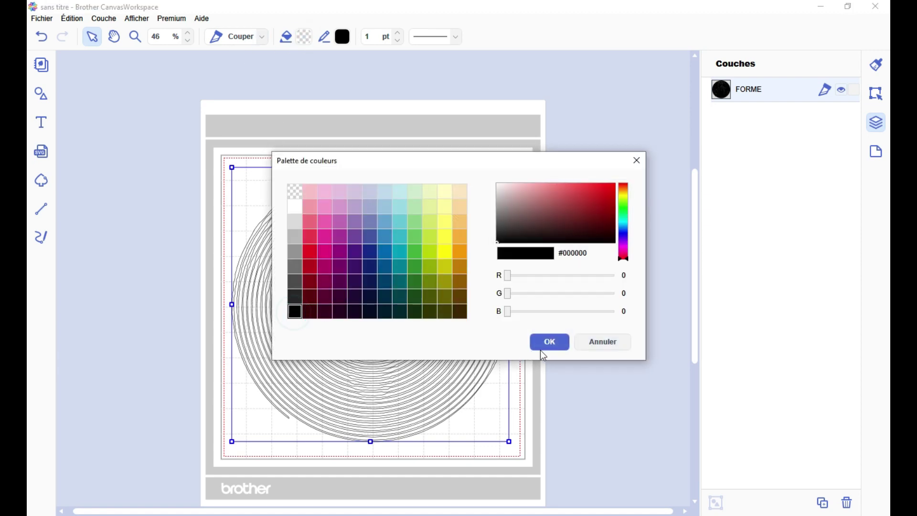
pyautogui.click(556, 348)
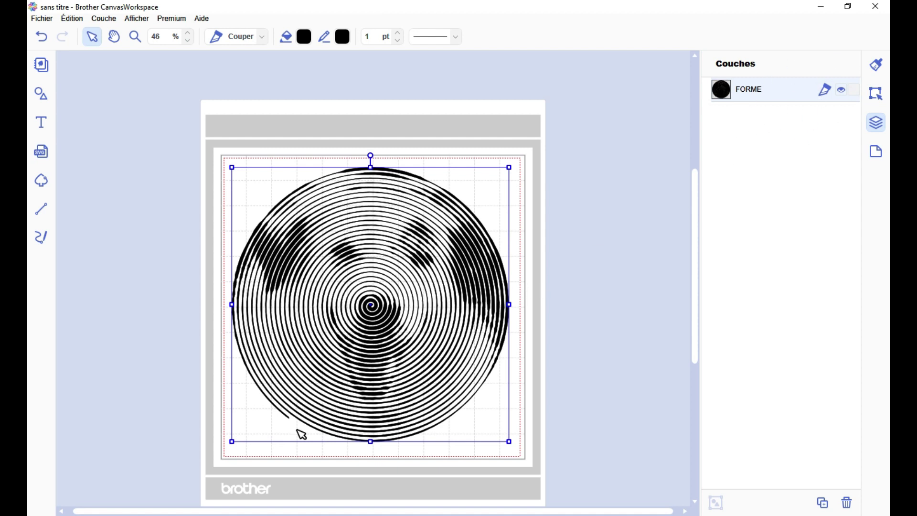
# Trace the outer edges of spiralbetty_1618845759098.png again and shrink the resulting spiral to fit within the mat.
pyautogui.doubleClick(364, 390)
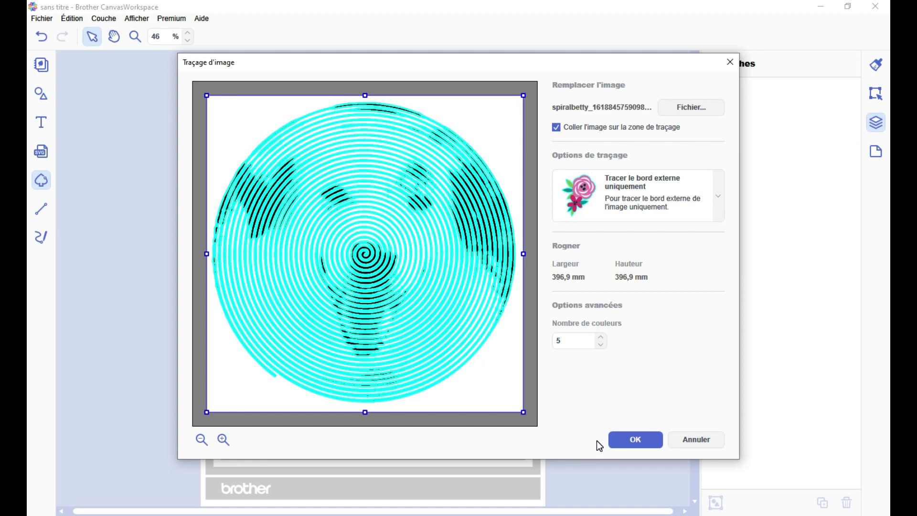
pyautogui.click(621, 440)
pyautogui.moveTo(527, 444); pyautogui.dragTo(491, 400)
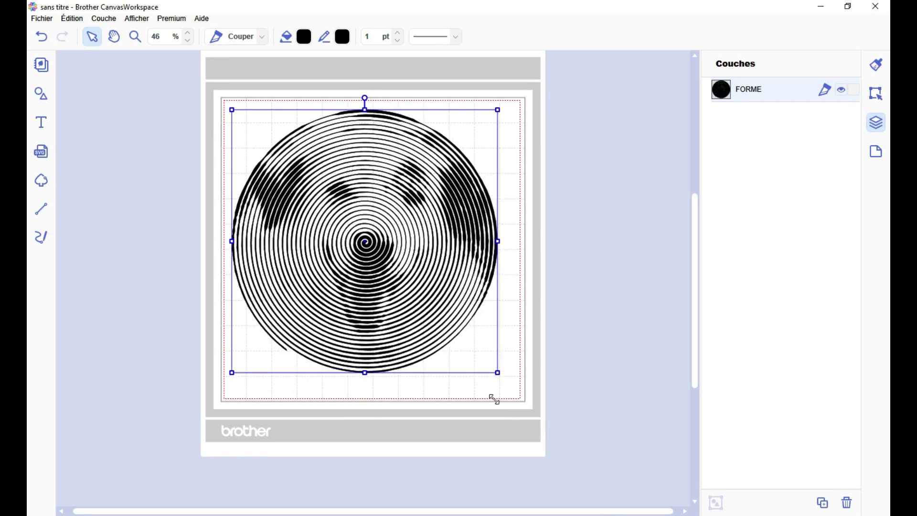
# Enlarge the black-filled dog spiral slightly within the cutting area.
pyautogui.scroll(3, 486, 354)
pyautogui.click(437, 262)
pyautogui.click(447, 283)
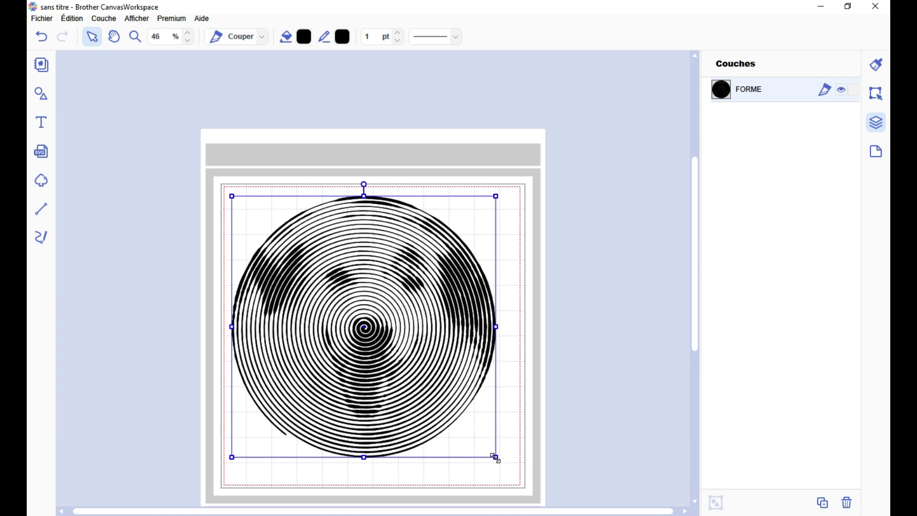
pyautogui.moveTo(499, 463); pyautogui.dragTo(507, 483)
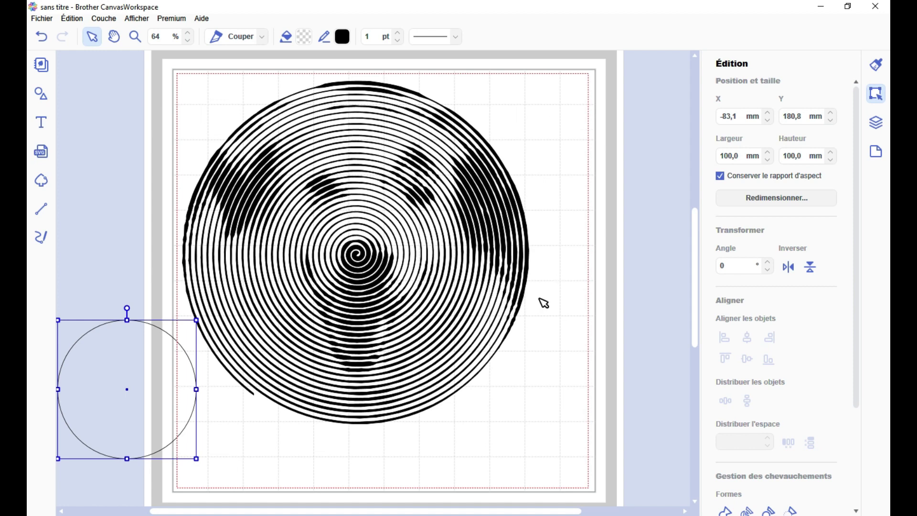
# Move the 100 mm circle onto the dog spiral, enlarge it to about 274.5 mm and position it around the spiral.
pyautogui.moveTo(144, 384); pyautogui.dragTo(269, 168)
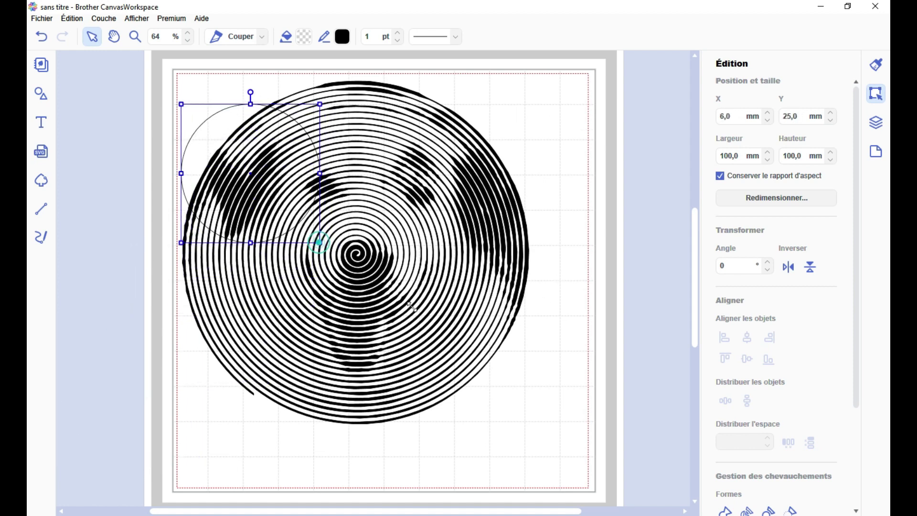
pyautogui.moveTo(319, 242); pyautogui.dragTo(562, 442)
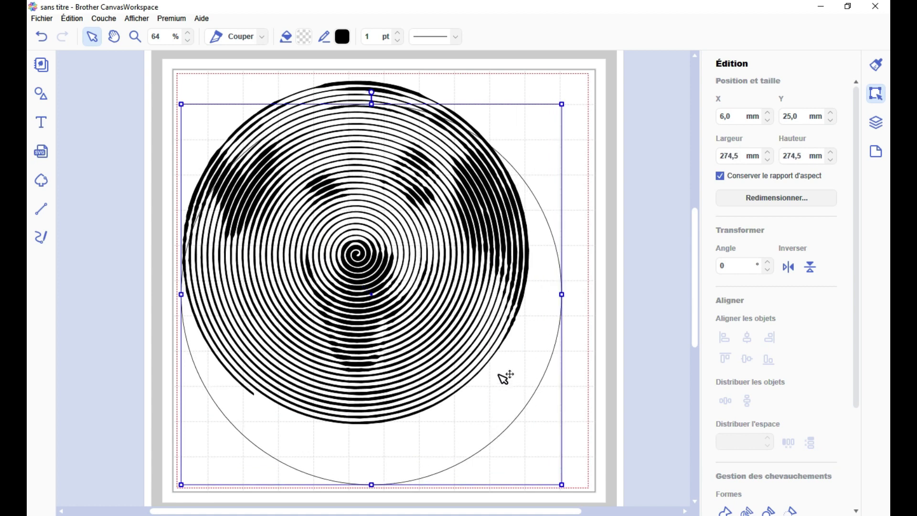
pyautogui.moveTo(503, 376); pyautogui.dragTo(479, 335)
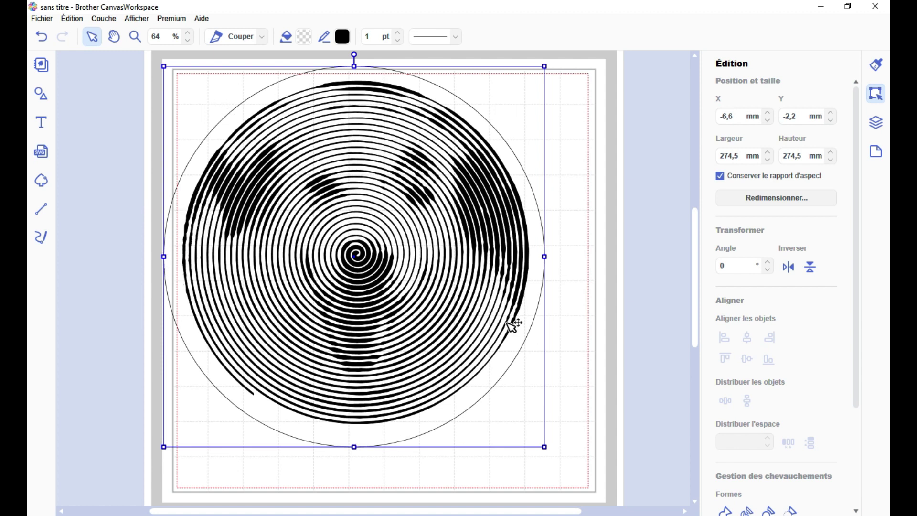
# Try a circle diameter of 270 mm and settle on 260 mm, keeping the aspect ratio.
pyautogui.write('270')
pyautogui.press('Return')
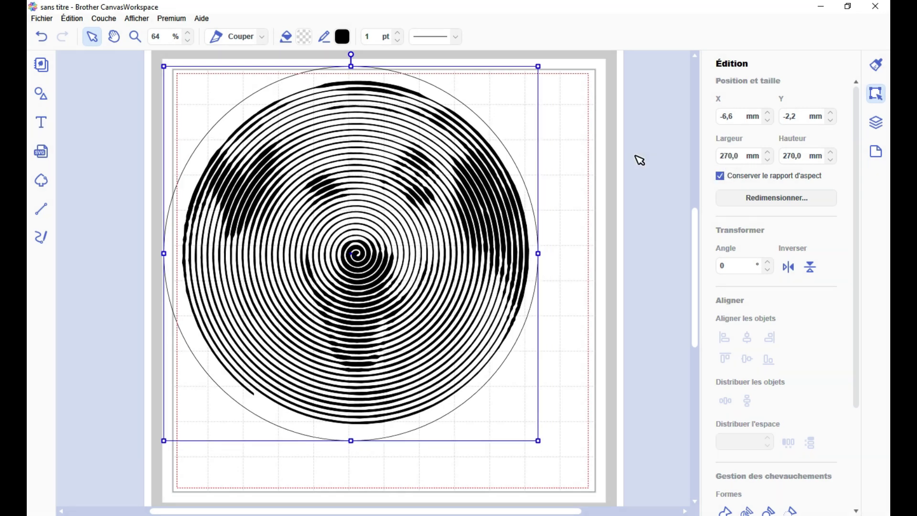
pyautogui.doubleClick(736, 157)
pyautogui.write('260')
pyautogui.press('Return')
pyautogui.click(559, 154)
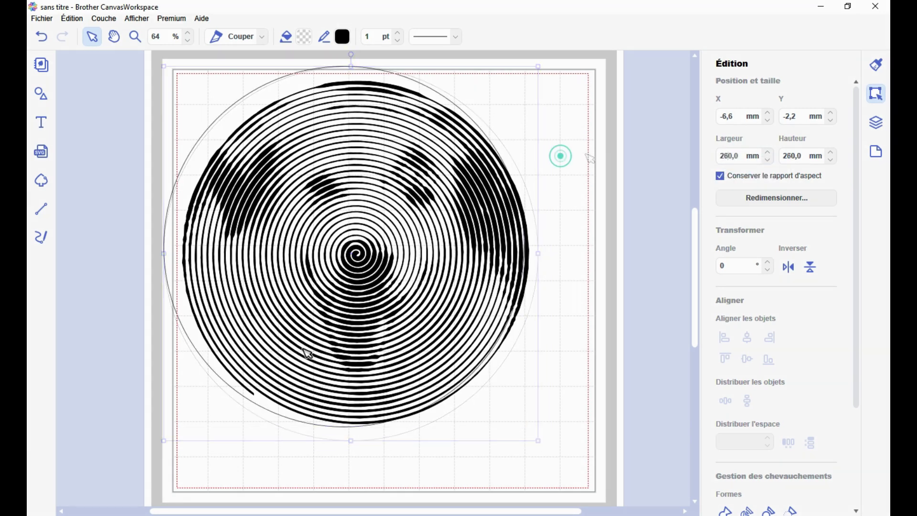
# Align the circle and spiral centre to centre horizontally and vertically, and move both together to the middle of the mat.
pyautogui.hotkey('ctrl', 'a')
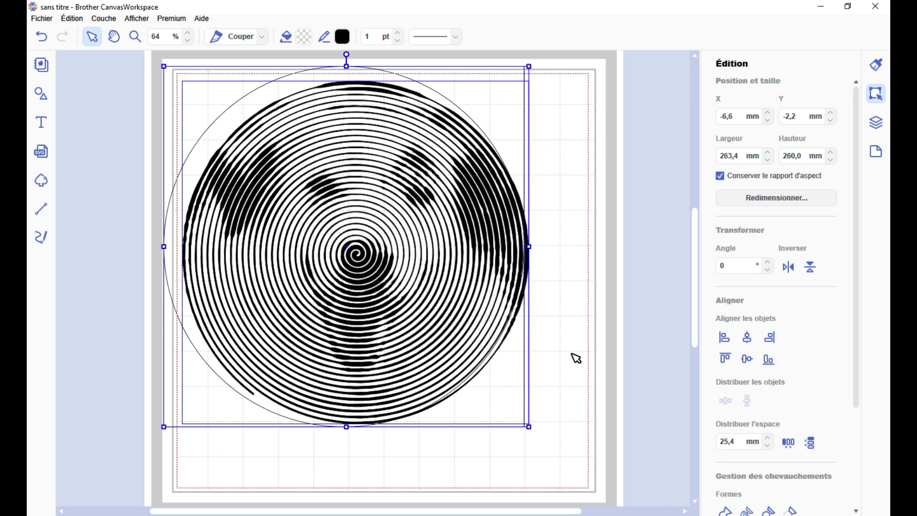
pyautogui.click(748, 339)
pyautogui.click(753, 365)
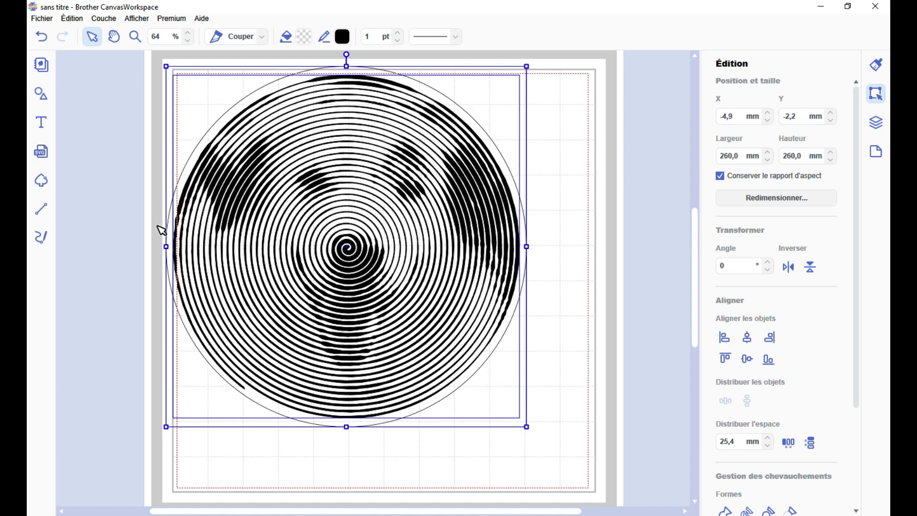
pyautogui.click(223, 124)
pyautogui.moveTo(243, 136); pyautogui.dragTo(269, 160)
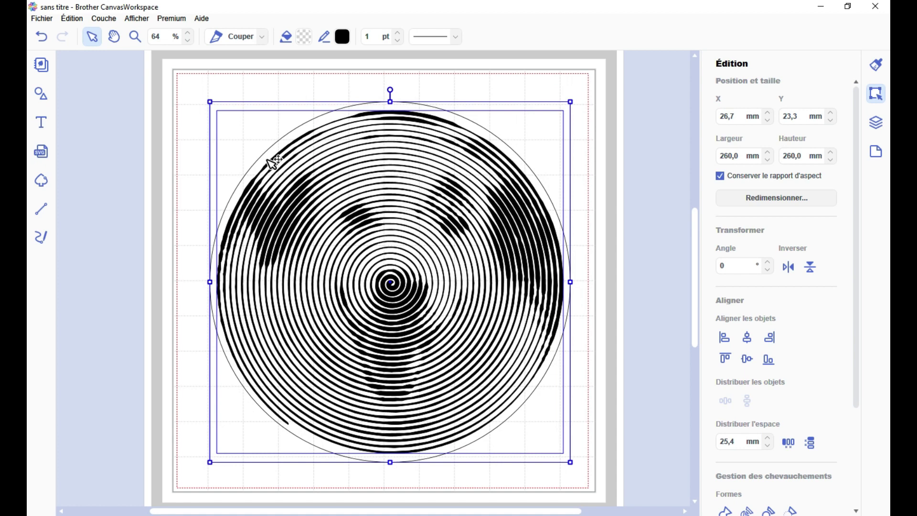
# Combine the unfilled spiral with the 260 mm circle and fill the resulting shape with black (#000000) to get the inverted portrait.
pyautogui.click(408, 108)
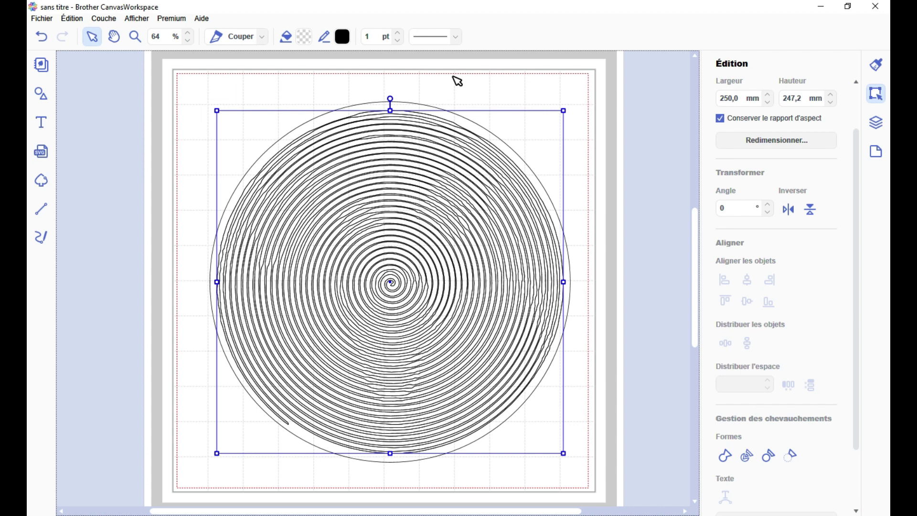
pyautogui.click(305, 40)
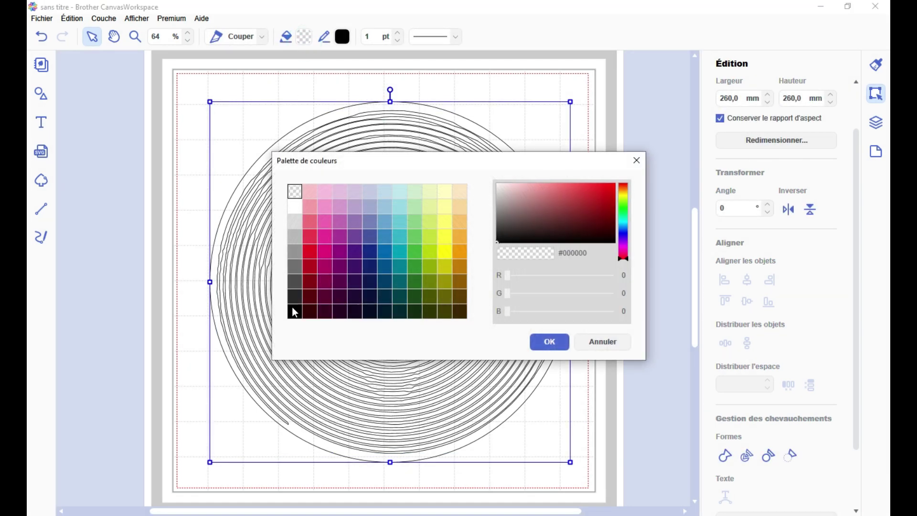
pyautogui.click(295, 311)
pyautogui.click(548, 340)
pyautogui.click(630, 322)
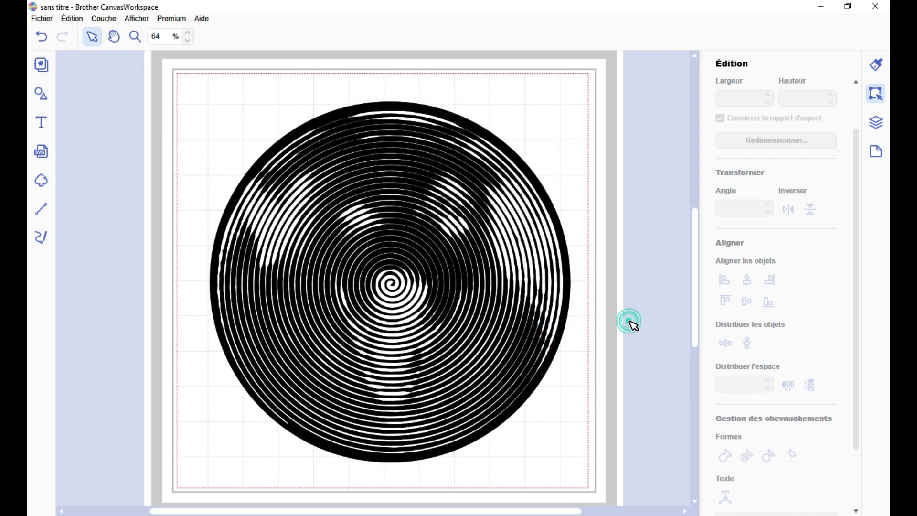
# Undo the black fill of the combined spiral and circle shape and fill it with white.
pyautogui.scroll(-2, 638, 322)
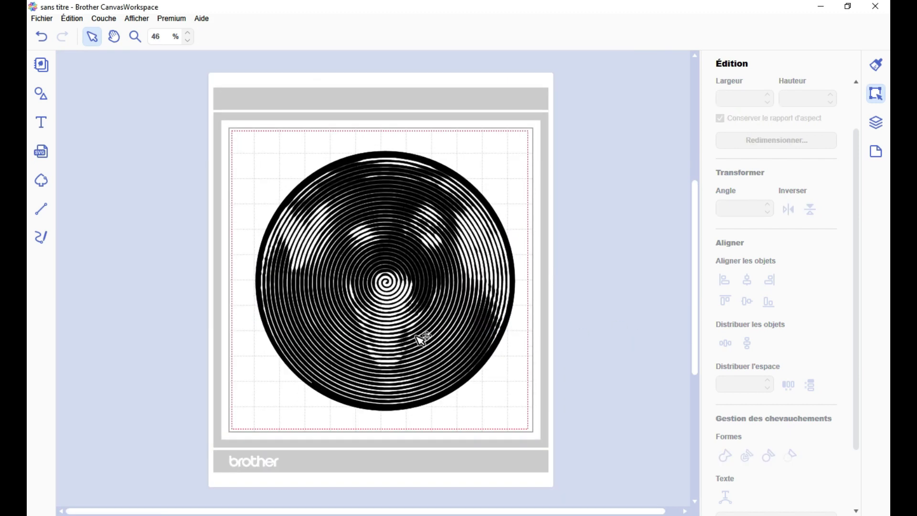
pyautogui.hotkey('ctrl', 'z')
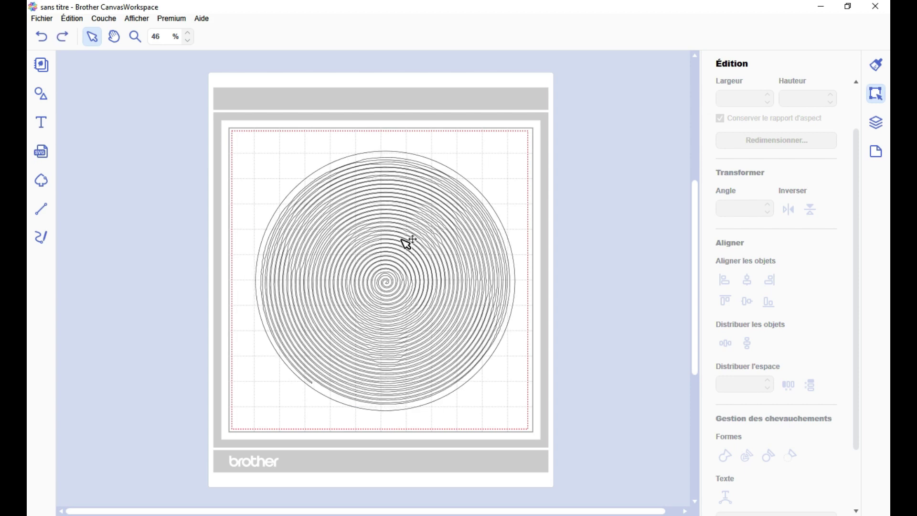
pyautogui.click(391, 161)
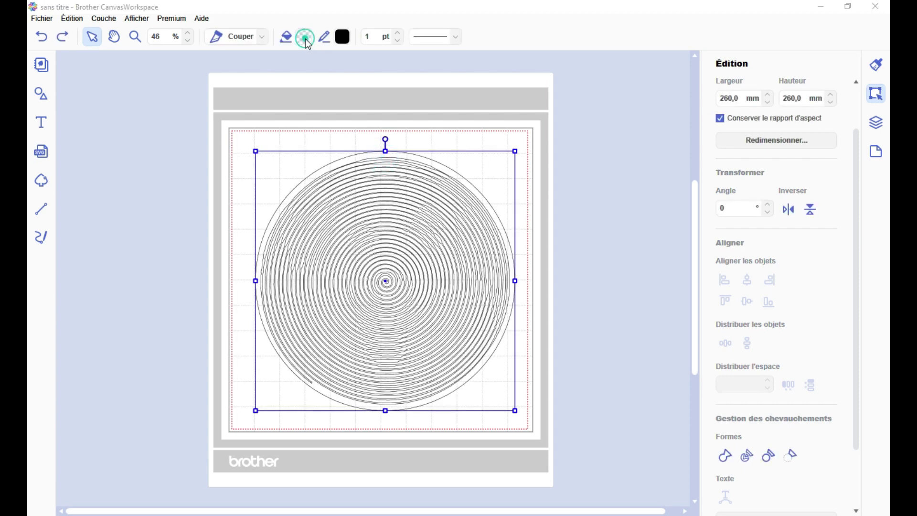
pyautogui.click(304, 37)
pyautogui.click(550, 342)
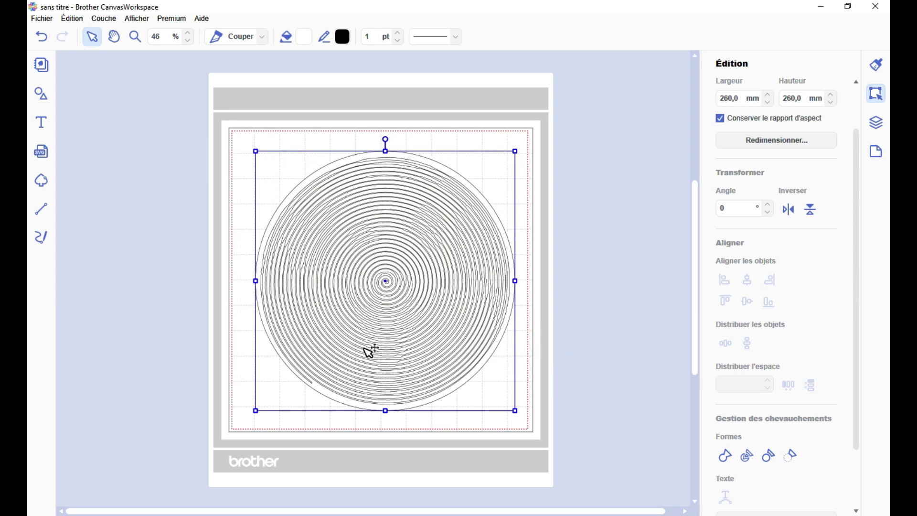
# Add a basic square to the mat and enlarge it to about 313.9 mm so it covers the spiral.
pyautogui.click(41, 93)
pyautogui.scroll(5, 159, 250)
pyautogui.scroll(5, 164, 249)
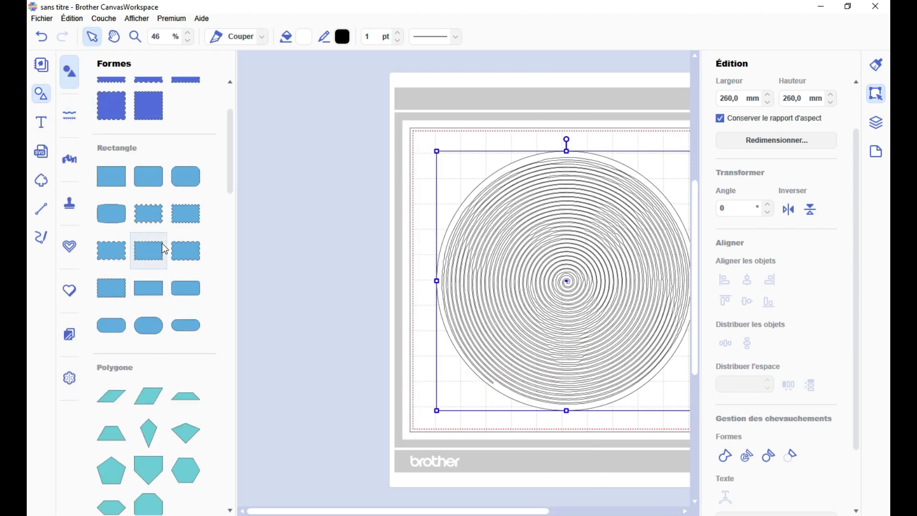
pyautogui.click(115, 121)
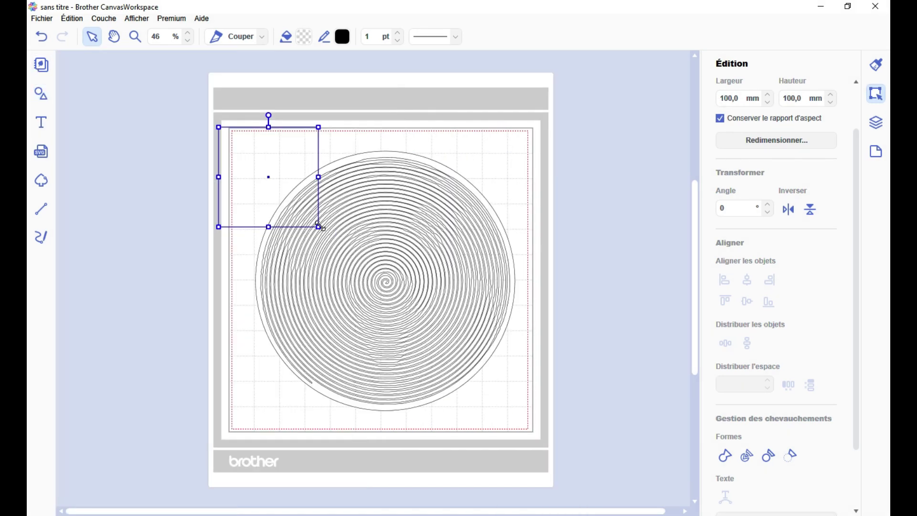
pyautogui.moveTo(319, 226); pyautogui.dragTo(532, 410)
# Fill the square with black (#000000) and place it behind the white spiral shape in the layer order.
pyautogui.click(304, 37)
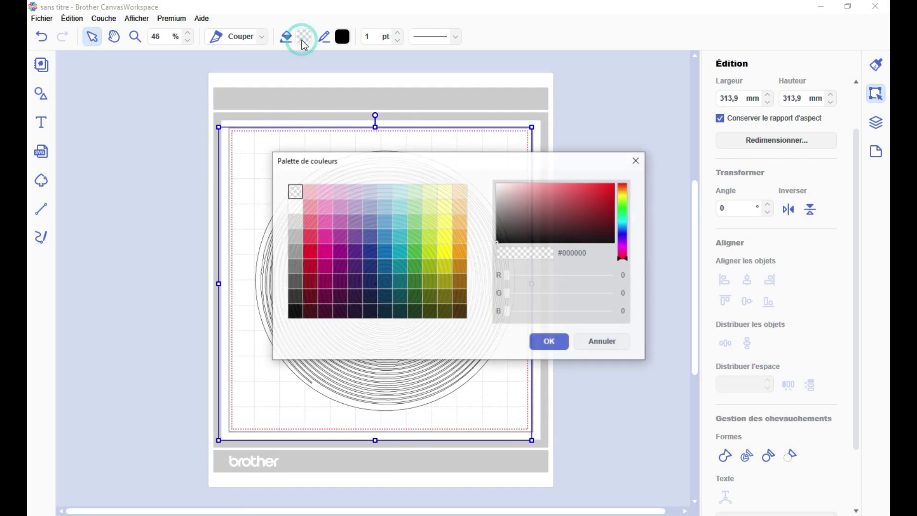
pyautogui.click(286, 312)
pyautogui.click(549, 339)
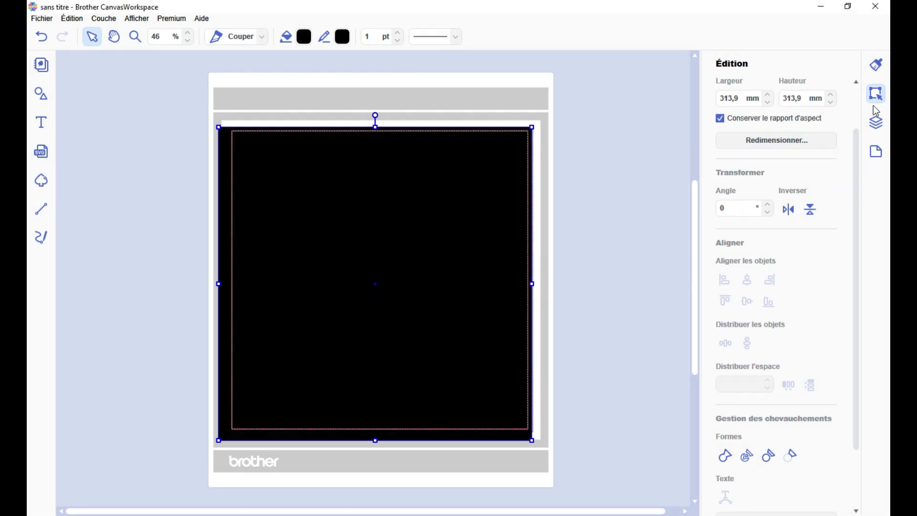
pyautogui.click(877, 121)
pyautogui.moveTo(750, 93); pyautogui.dragTo(476, 374)
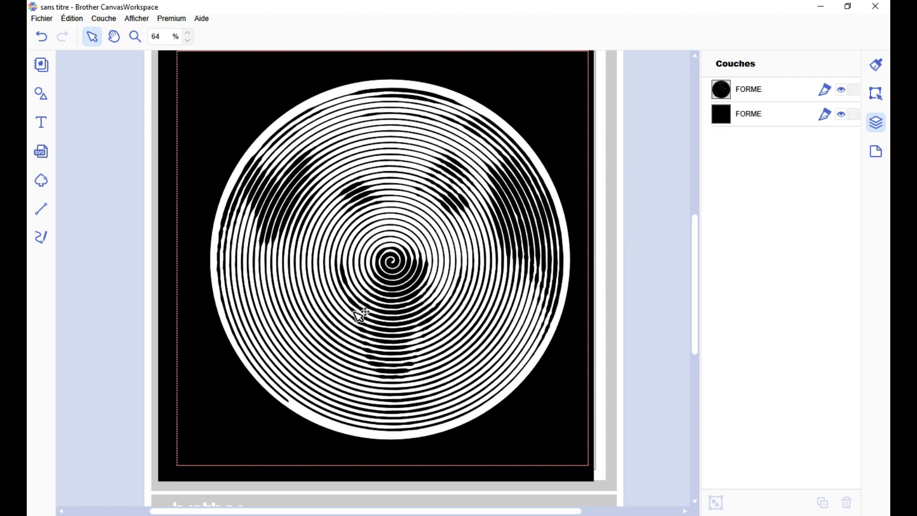
# Examine the white spiral portrait against the black background, checking its outer border, line ends and fine lines.
pyautogui.scroll(-2, 362, 316)
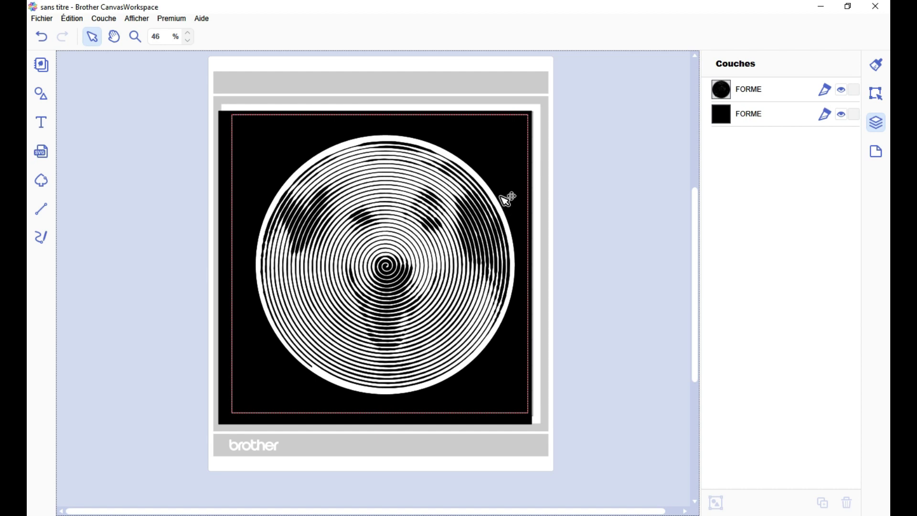
pyautogui.scroll(3, 416, 328)
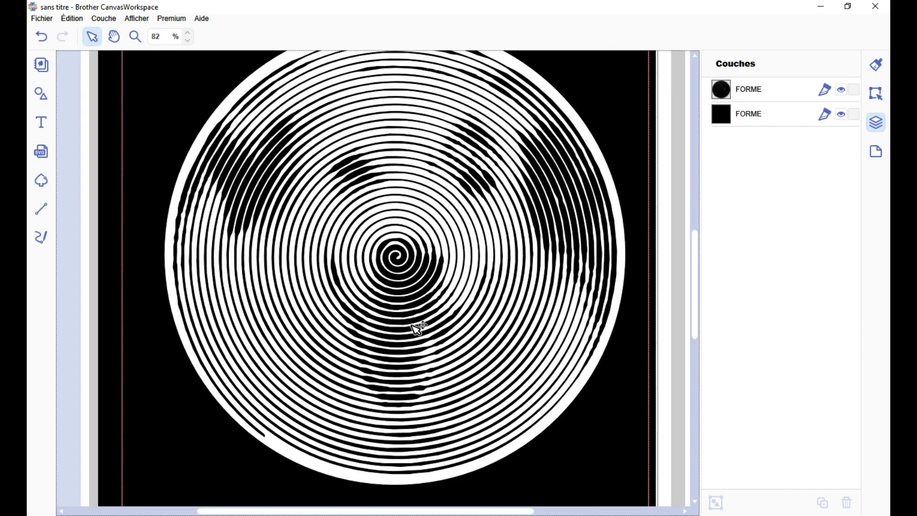
pyautogui.scroll(-1, 275, 443)
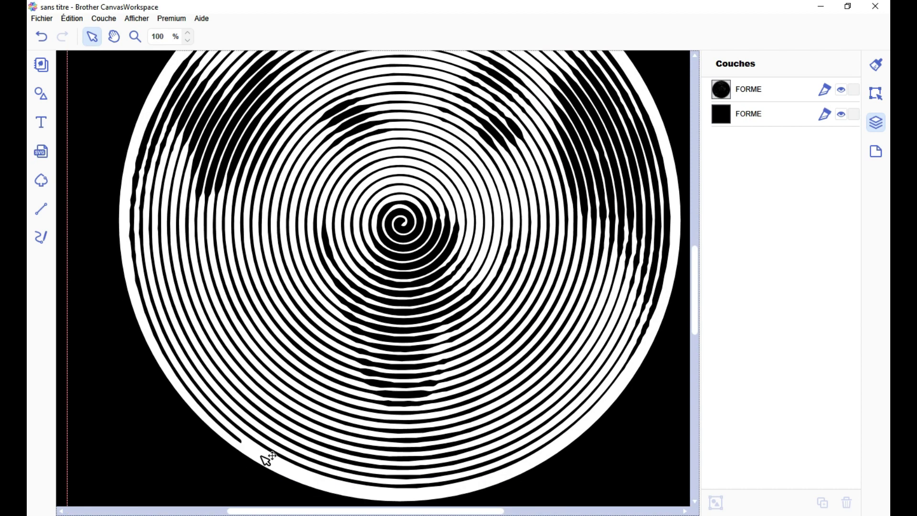
pyautogui.scroll(-1, 676, 167)
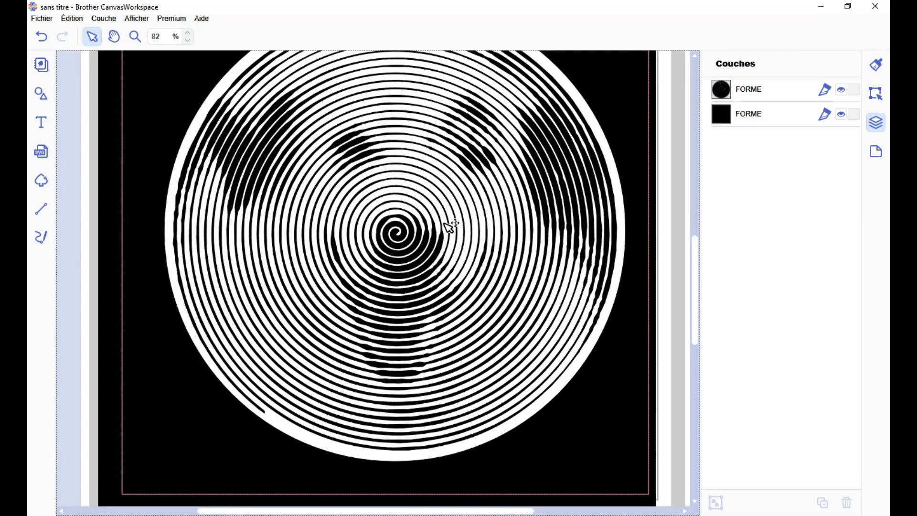
pyautogui.scroll(1, 313, 135)
pyautogui.scroll(1, 314, 176)
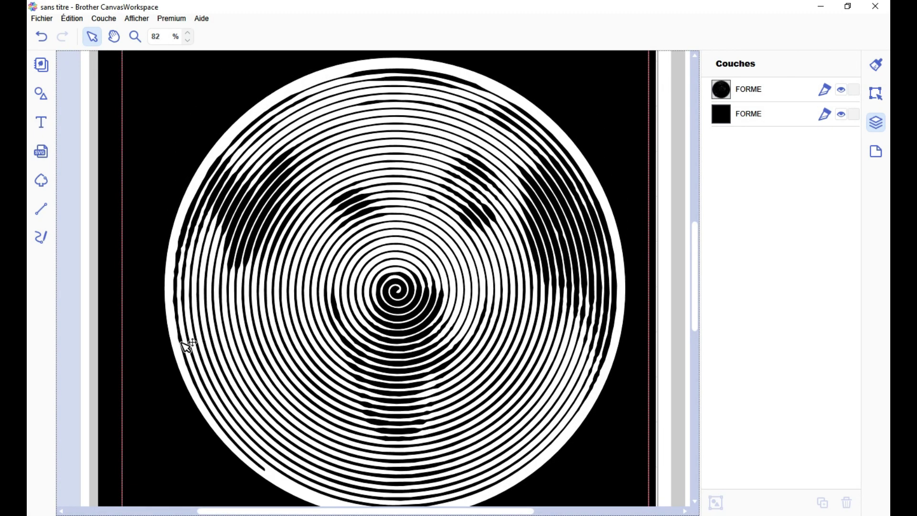
pyautogui.scroll(-2, 246, 429)
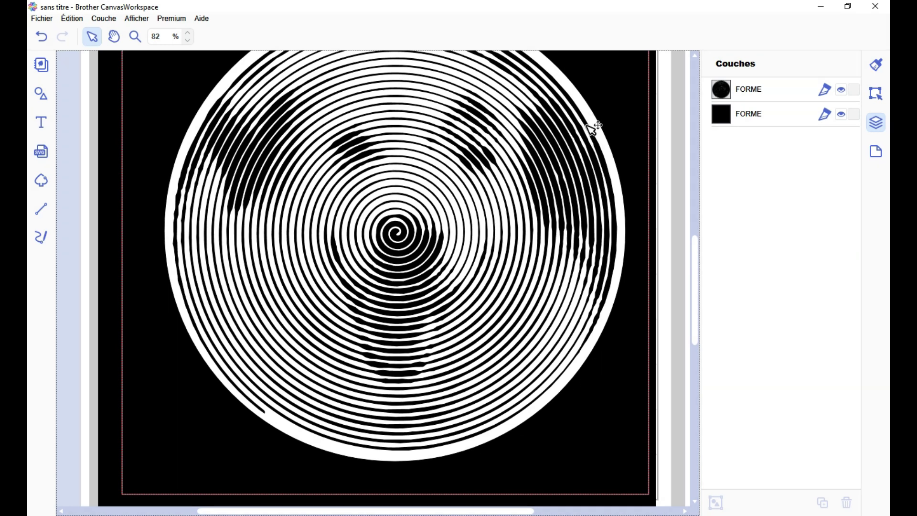
pyautogui.scroll(1, 585, 153)
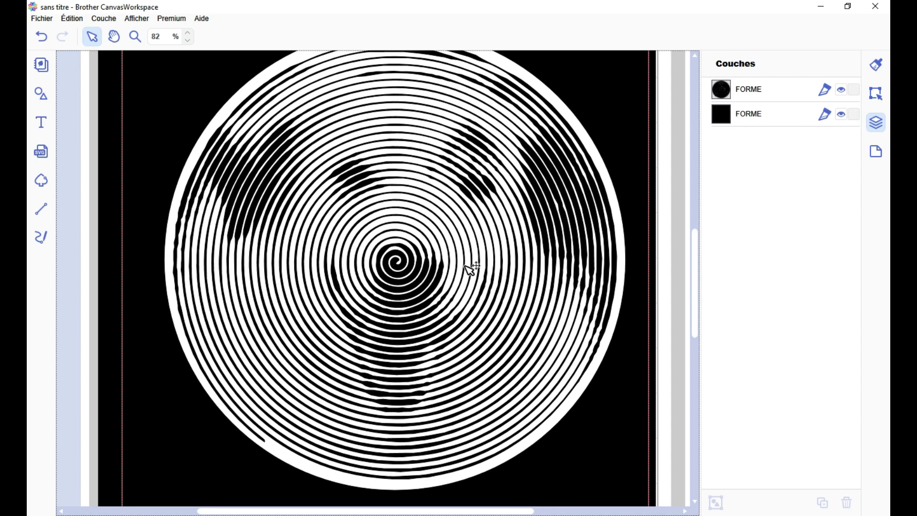
# Delete the black background square and try a width of 170 mm for the spiral shape, keeping the aspect ratio.
pyautogui.press('Delete')
pyautogui.click(329, 166)
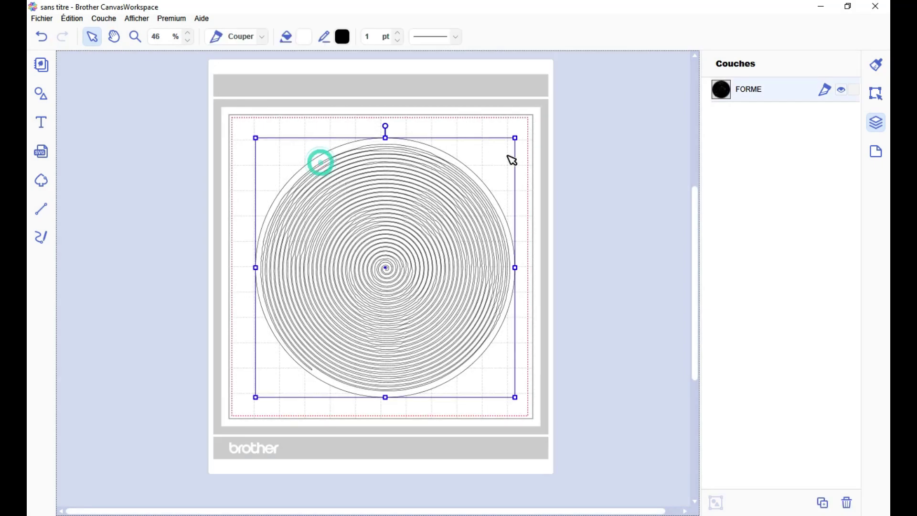
pyautogui.click(877, 94)
pyautogui.doubleClick(743, 157)
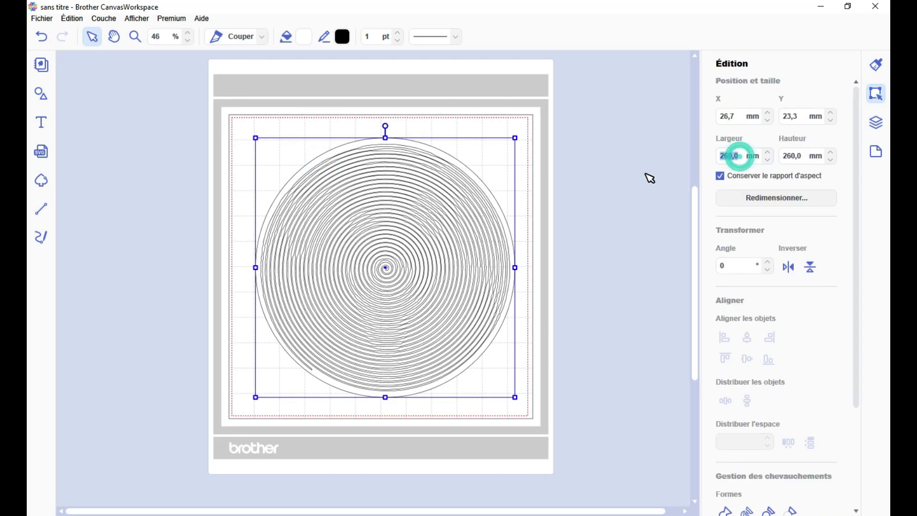
pyautogui.write('170')
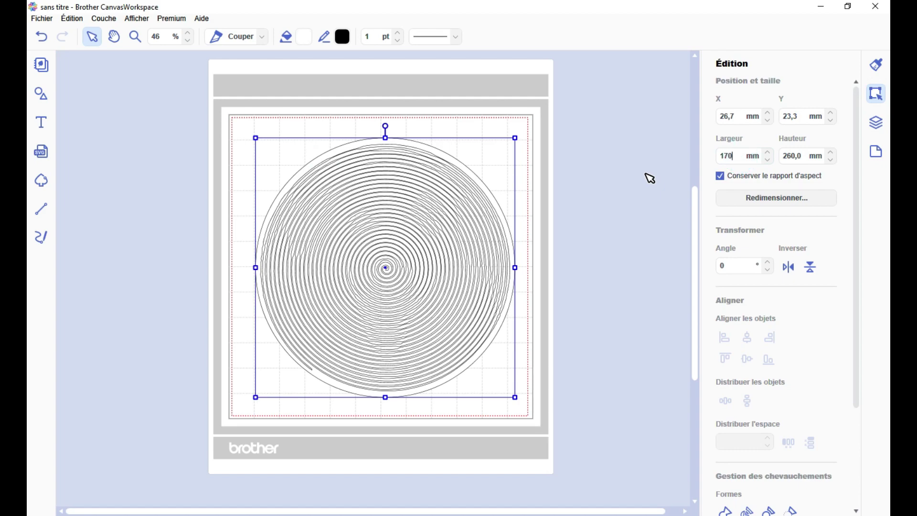
pyautogui.press('Return')
# Move the spiral shape towards the mat's upper-left corner and begin exporting the design as an FCM file.
pyautogui.moveTo(449, 206); pyautogui.dragTo(420, 185)
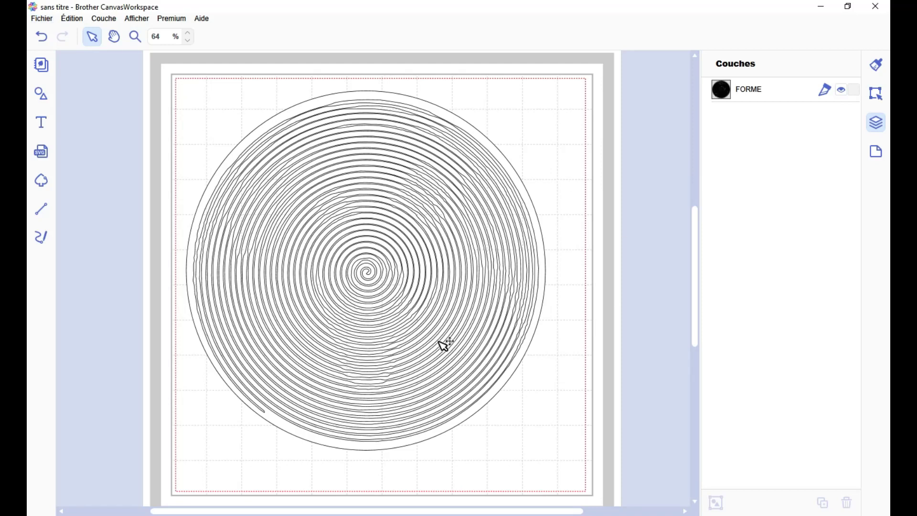
pyautogui.click(42, 18)
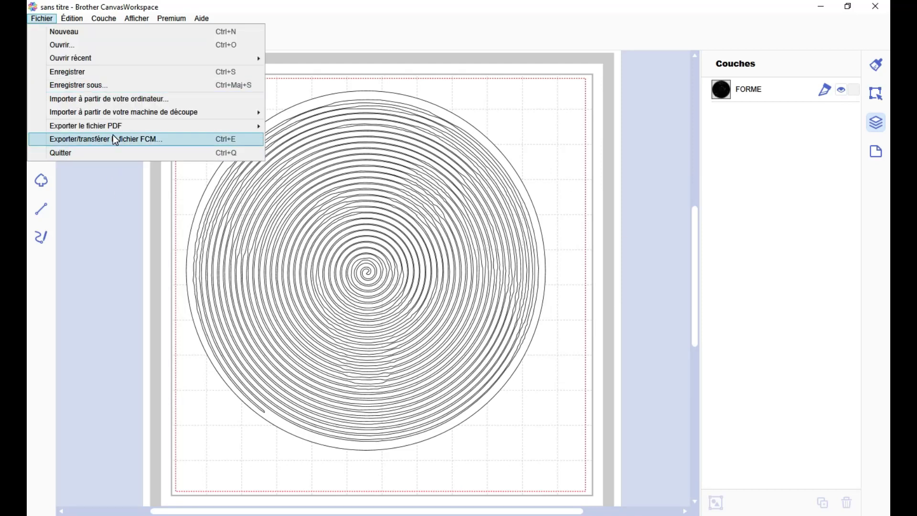